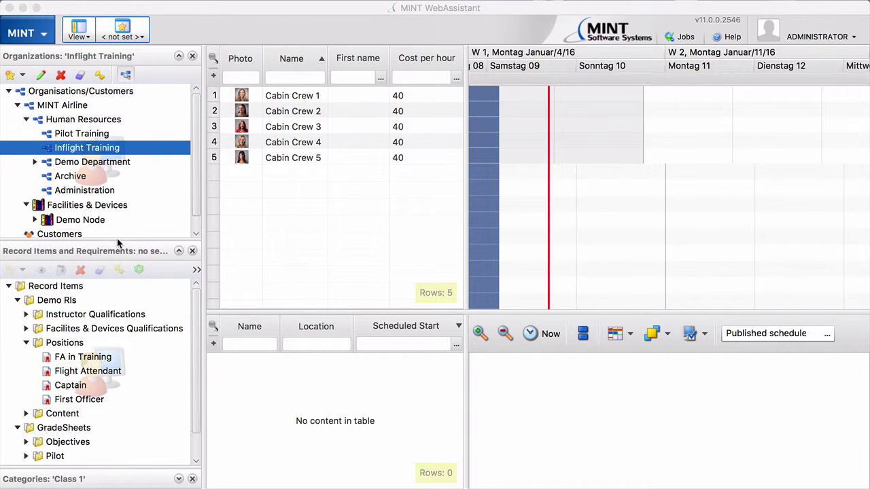
Enlarge the Record Items and Requirements pane and open the resource record item properties for the Positions folder
drag(117, 239, 119, 110)
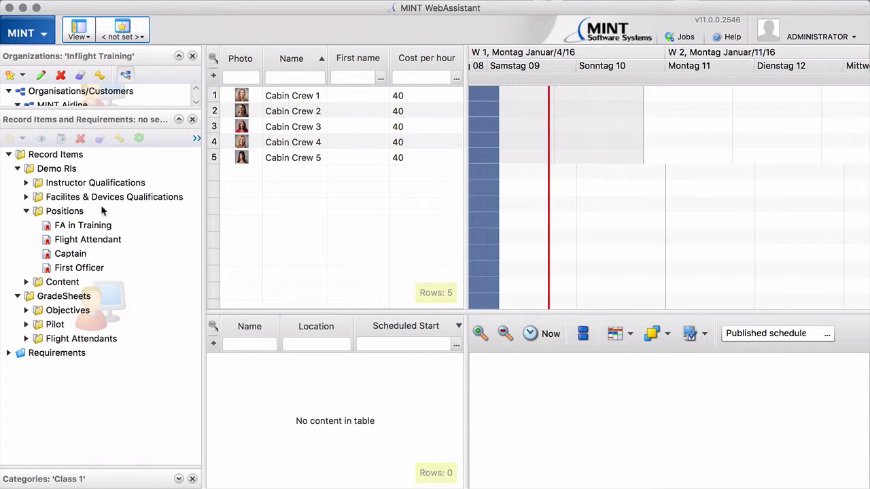
click(69, 214)
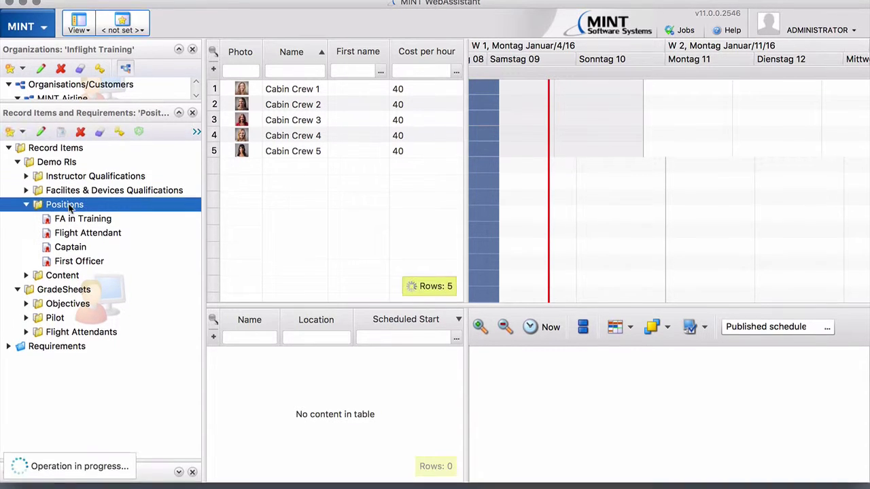
right_click(69, 215)
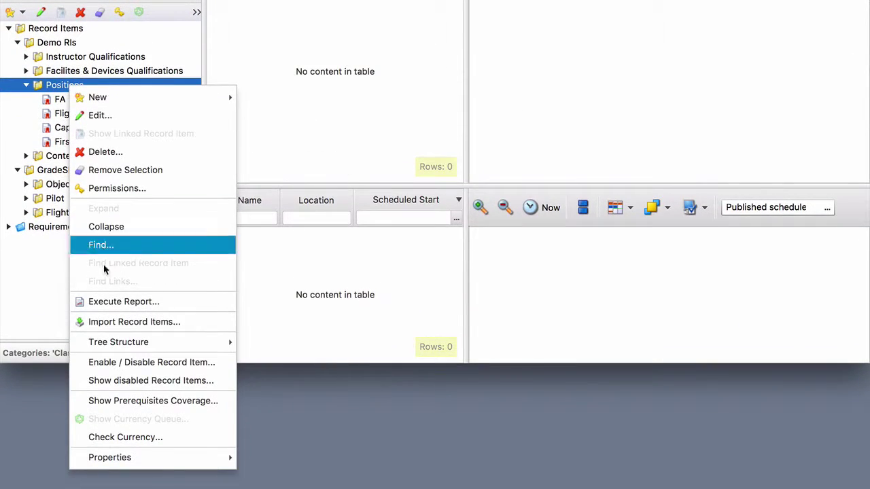
mouse_move(120, 457)
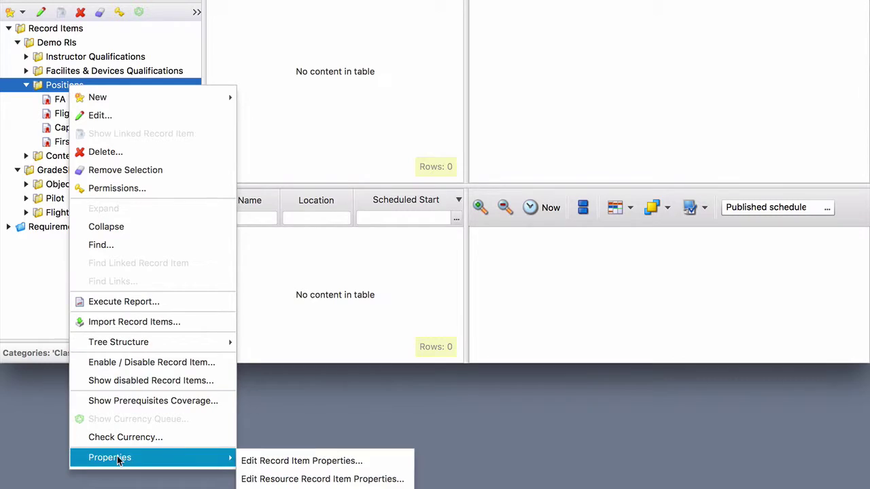
click(286, 479)
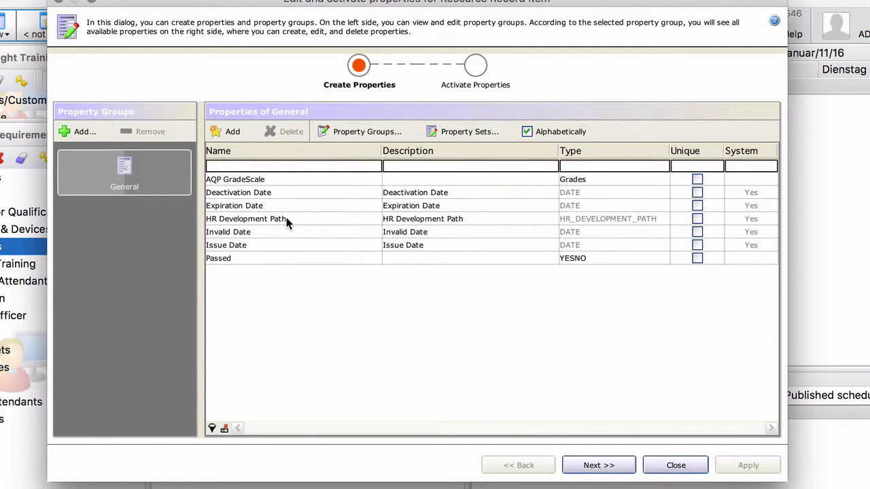
Activate the HR Development Path property for the Positions record items, apply the change and close the properties dialog
click(475, 68)
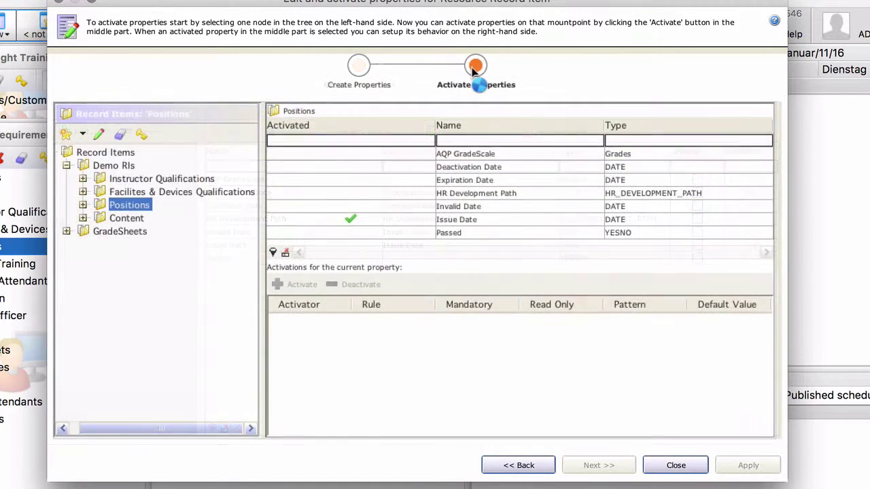
click(472, 194)
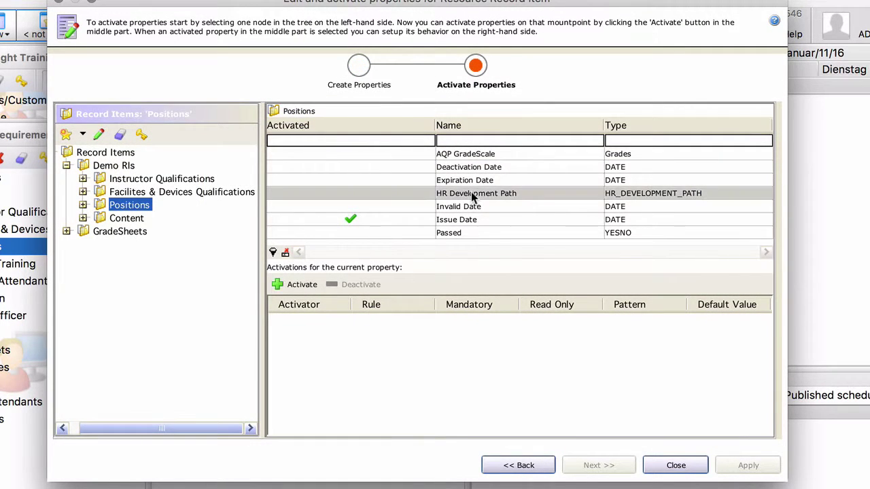
click(292, 284)
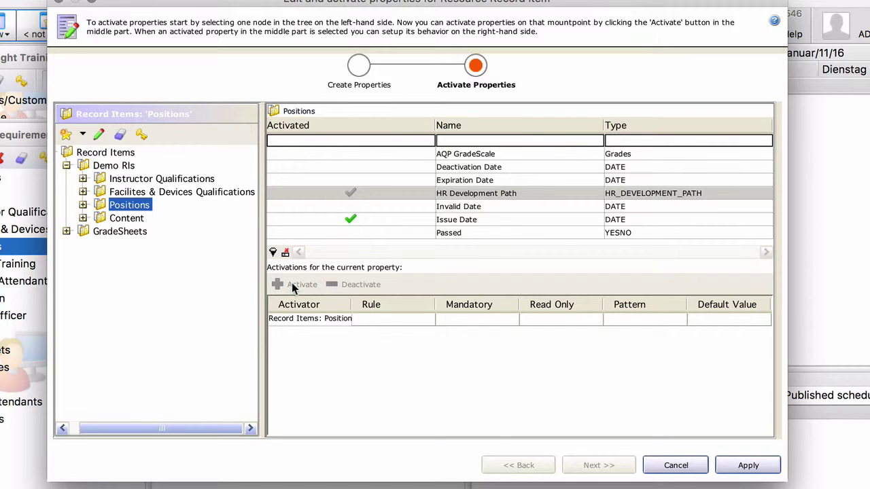
click(748, 465)
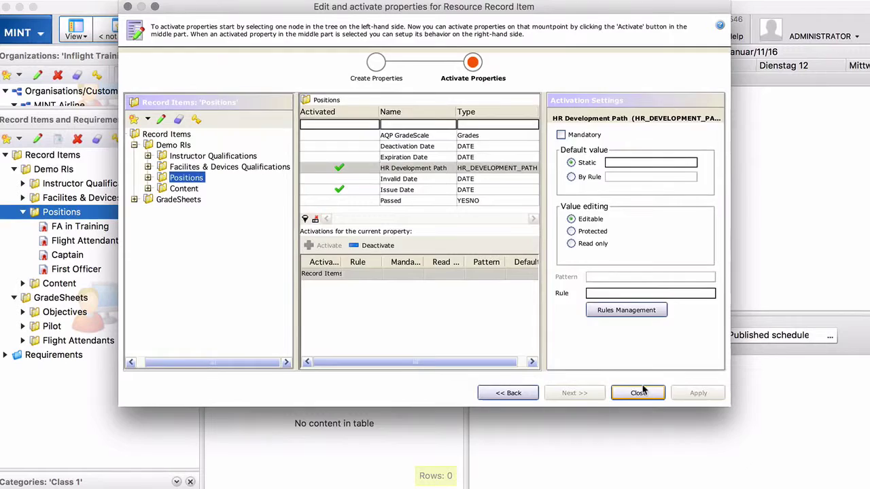
click(675, 464)
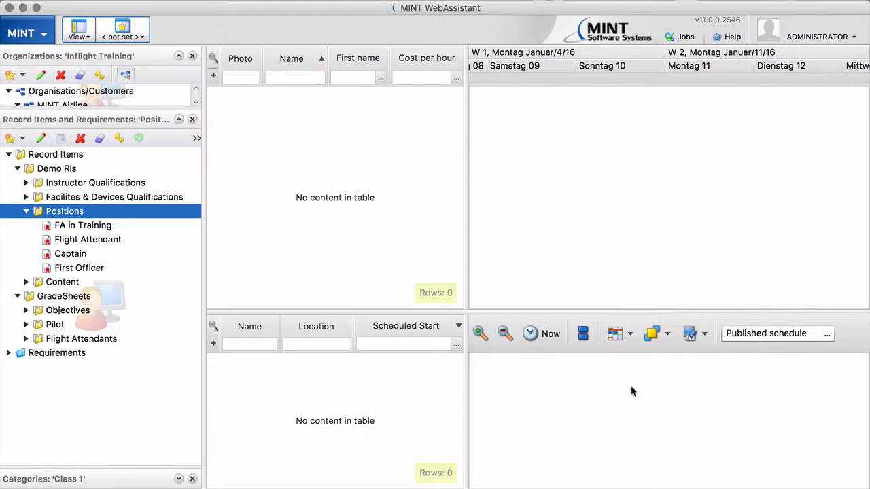
Clear the record item selection and start assigning the FA in Training record item to Cabin Crew 1
click(99, 139)
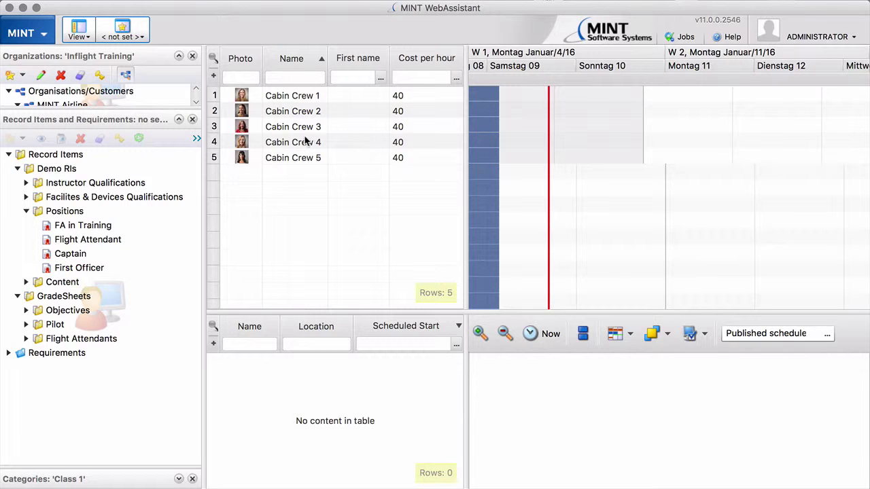
click(302, 97)
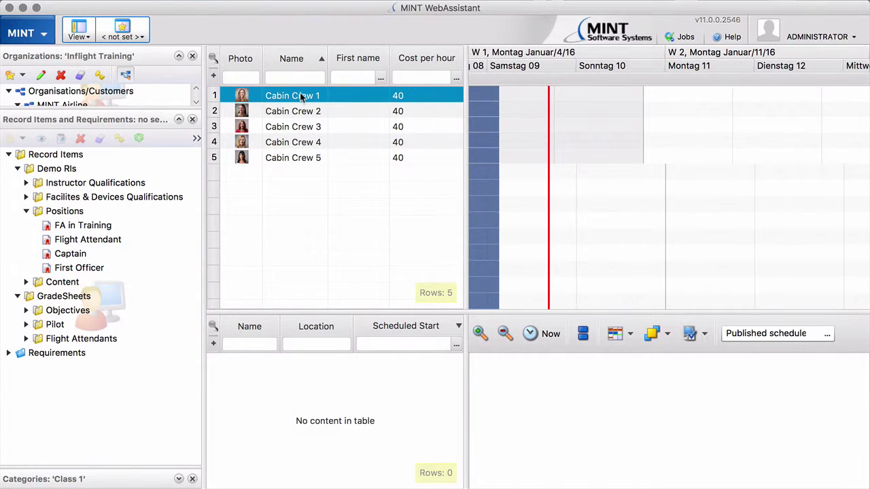
drag(302, 97, 65, 227)
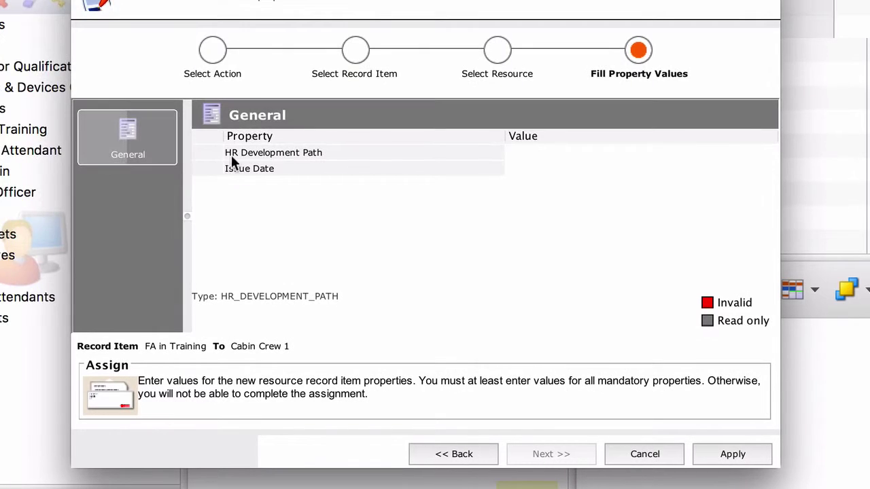
Set the assignment's HR Development Path to New Hire Flight Attendants and apply the assignment
click(514, 153)
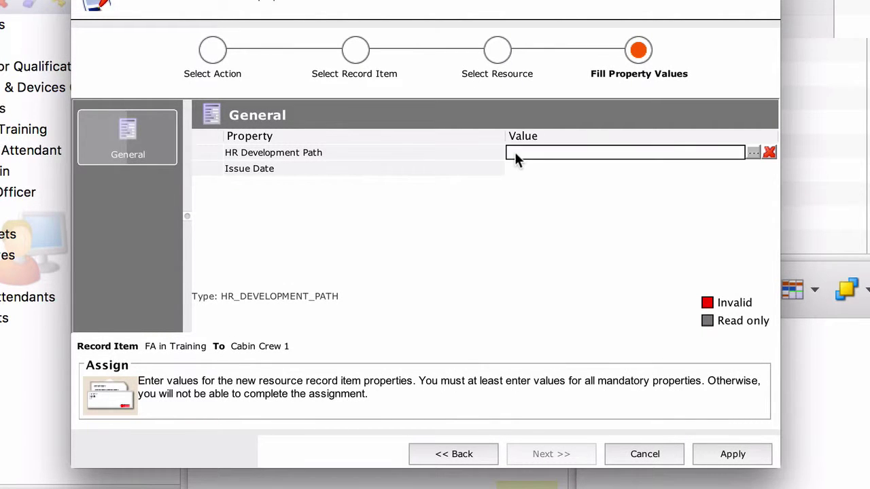
click(754, 152)
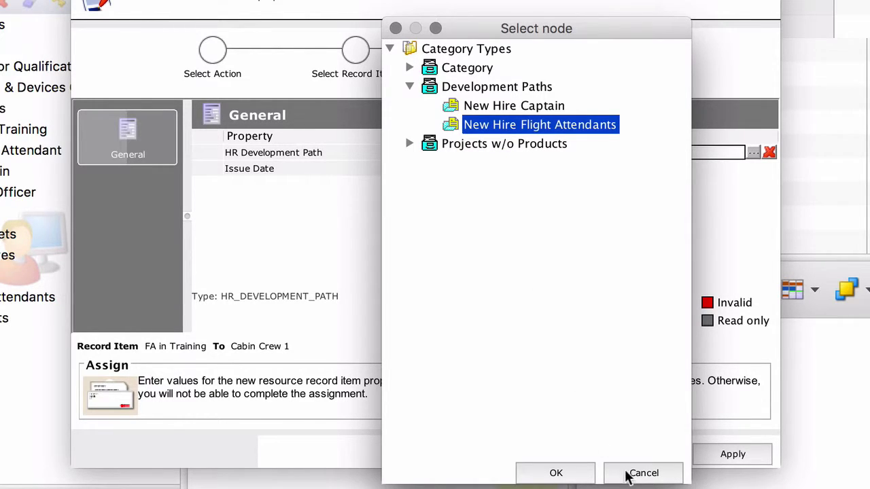
click(570, 472)
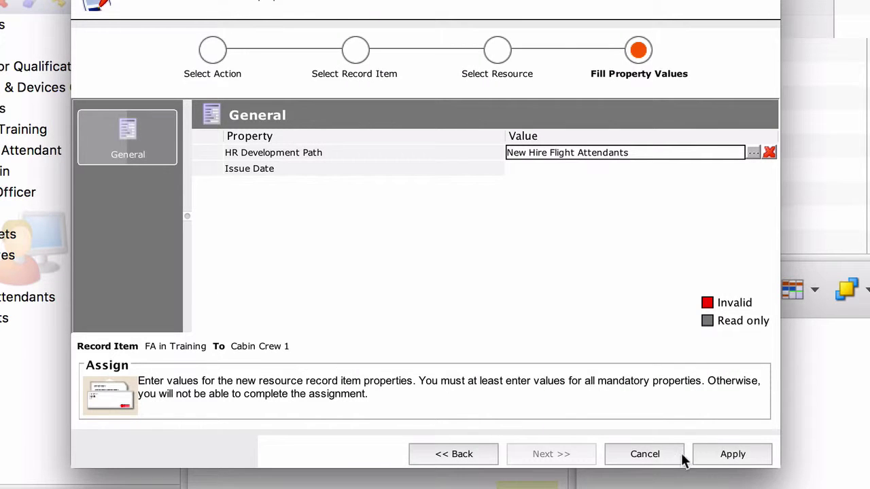
click(717, 456)
click(658, 269)
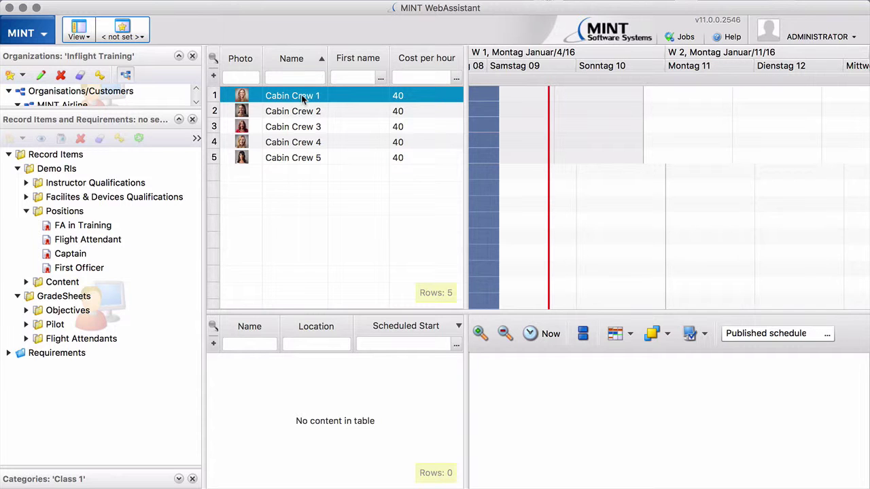
Examine the 01/09/2016 flight attendant development path in Cabin Crew 1's resource schedule, then close the resource
double_click(303, 100)
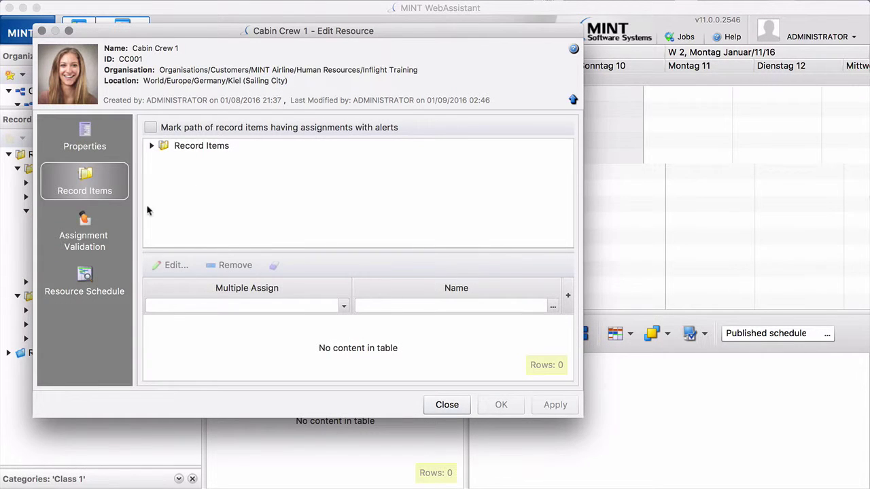
click(84, 279)
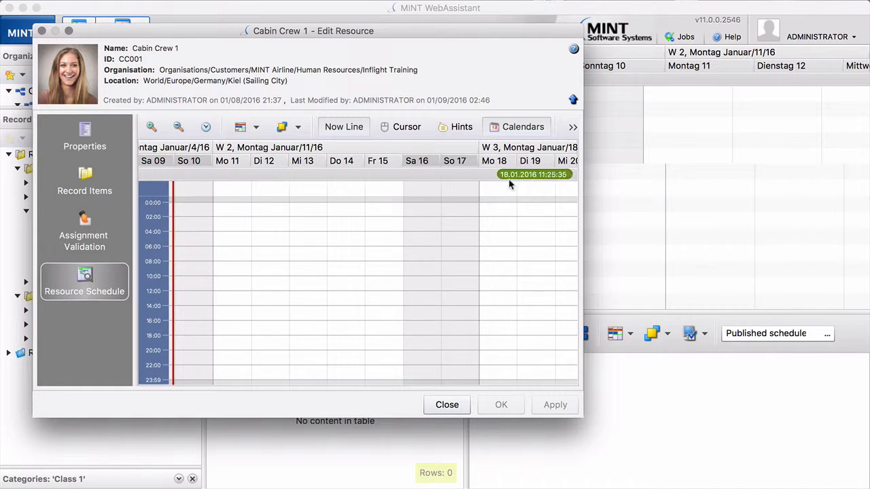
click(573, 128)
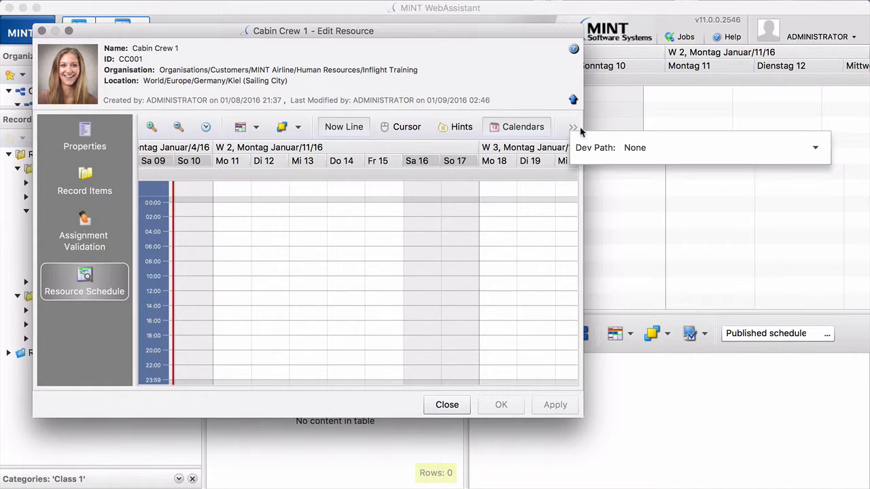
click(650, 147)
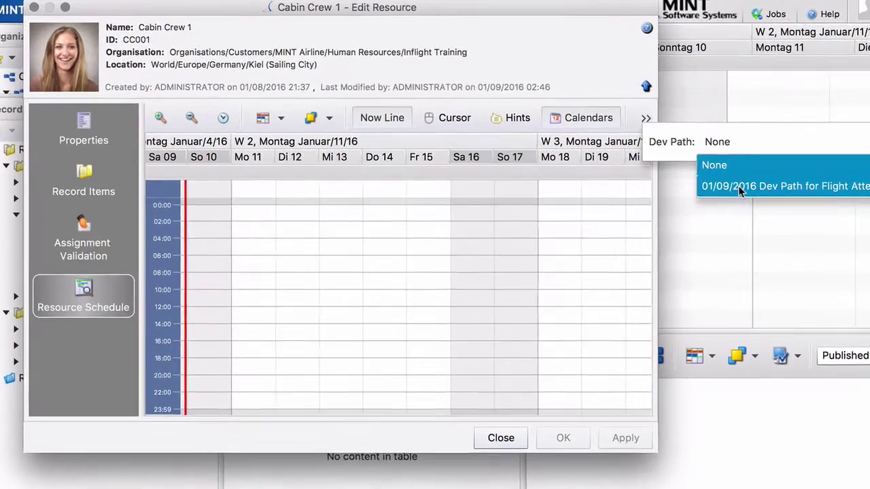
click(651, 191)
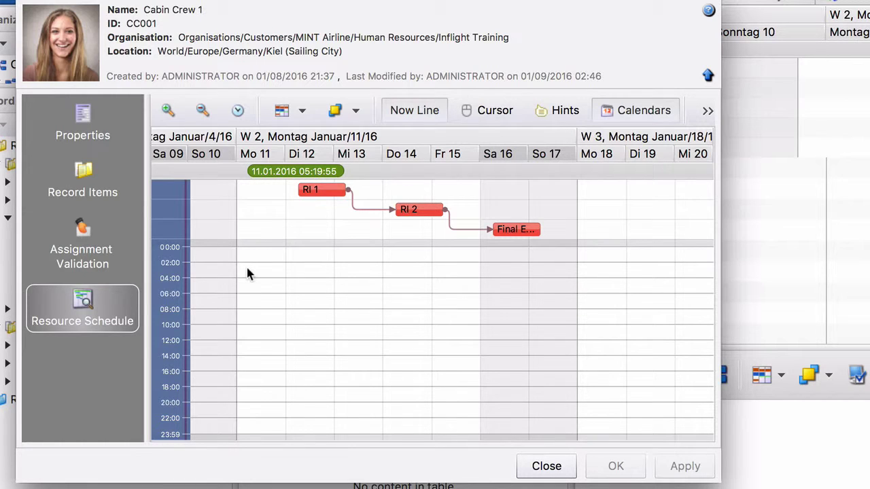
click(546, 466)
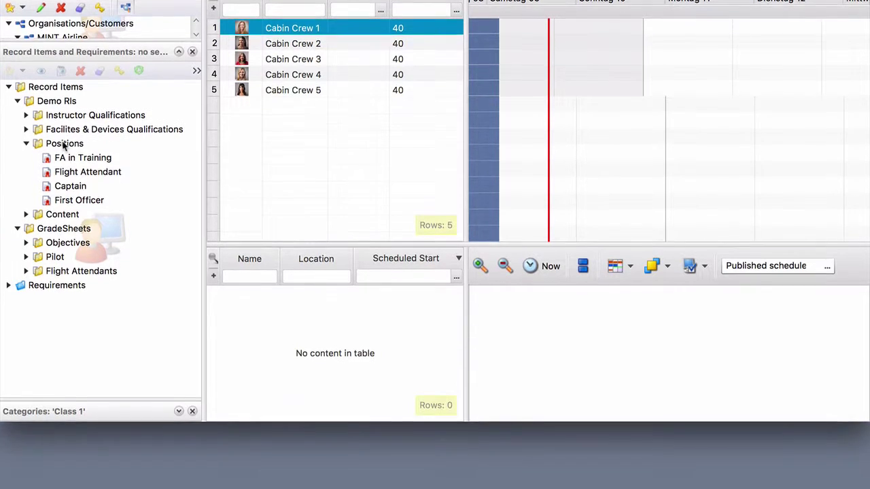
Reopen the resource record item properties for the Positions folder
right_click(64, 211)
mouse_move(144, 455)
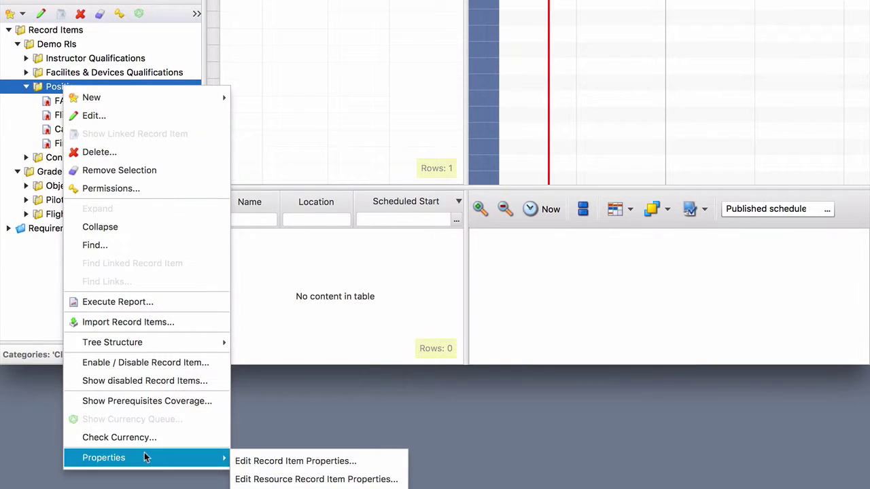
click(285, 478)
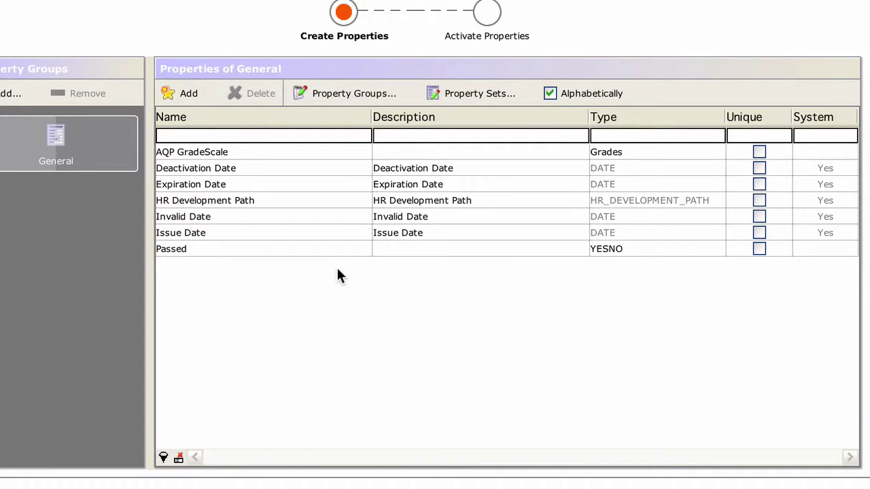
Add a new property to the General group and name it DevPath Start Date
click(184, 92)
drag(249, 247, 146, 236)
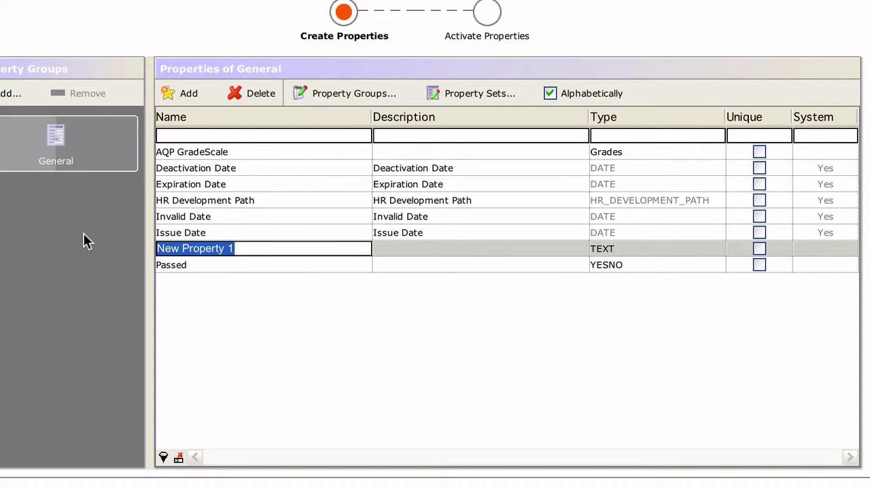
text(D)
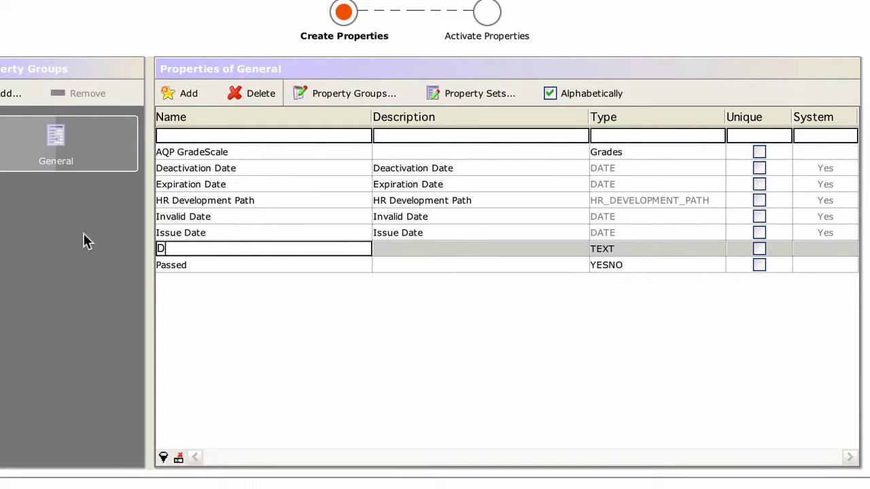
text(evPath Start date)
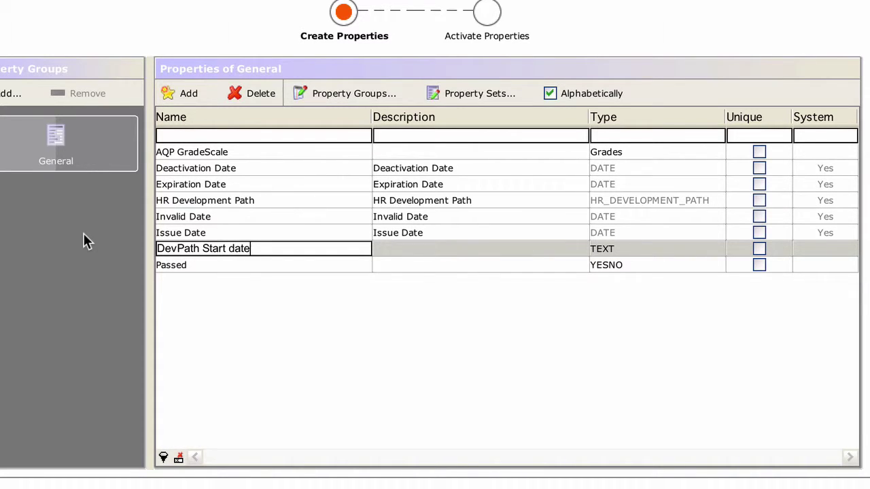
key(Left)
key(Left)
key(Left)
key(BackSpace)
text(D)
Set the DevPath Start Date property's type to DATE and apply the change
click(617, 248)
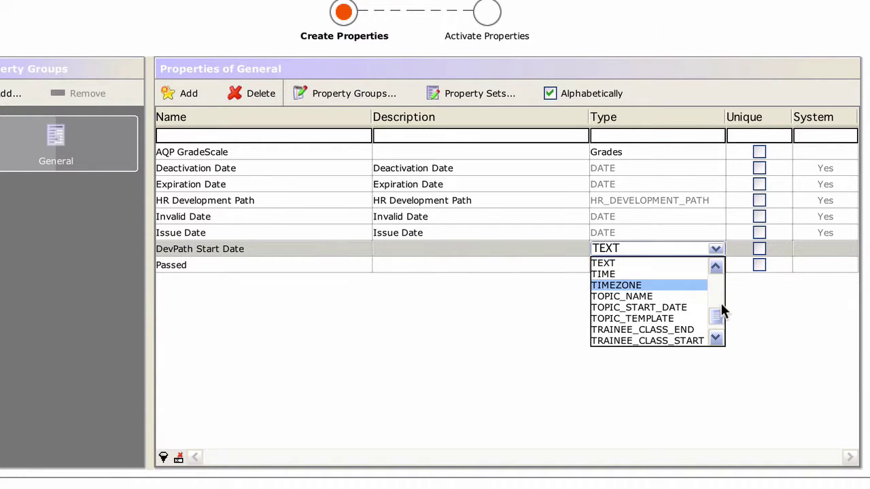
drag(721, 320, 717, 285)
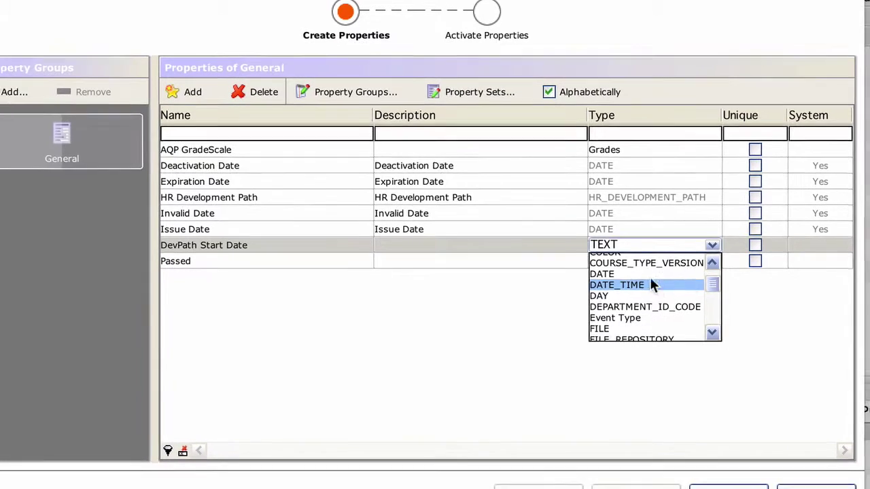
click(615, 274)
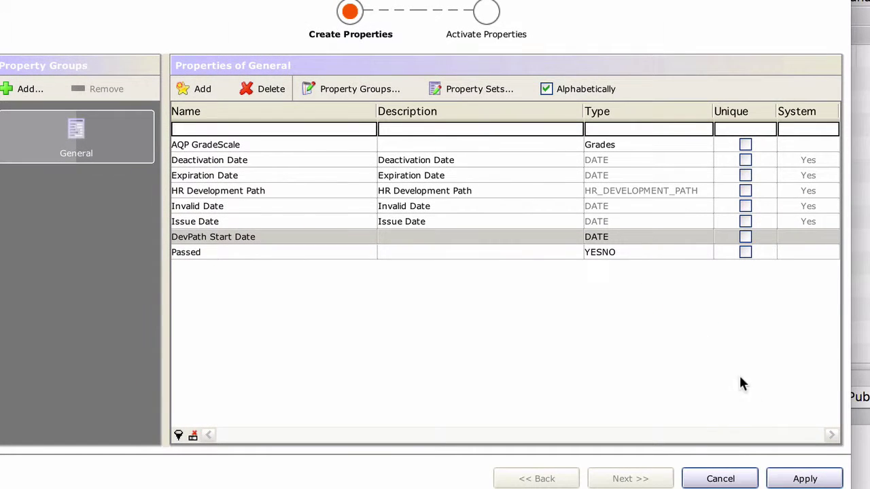
click(782, 478)
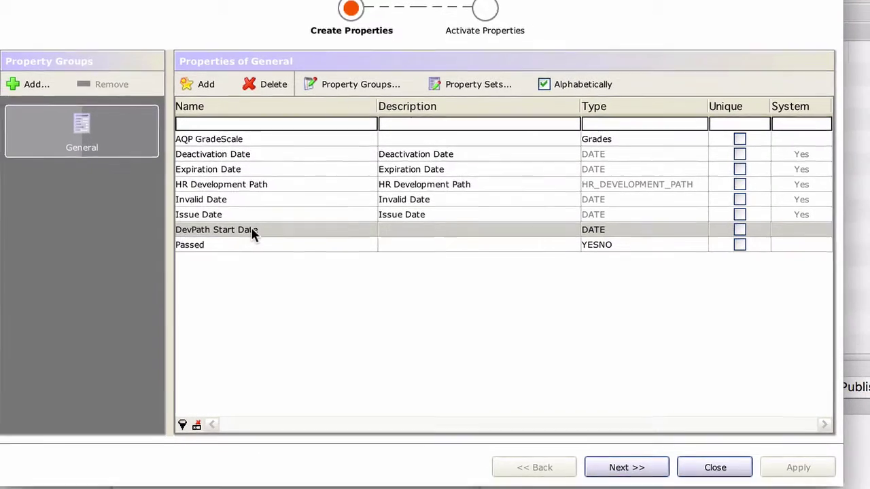
Set the DevPath Start Date property's preference to be used as the HR Development Path assign date property
right_click(251, 239)
mouse_move(303, 413)
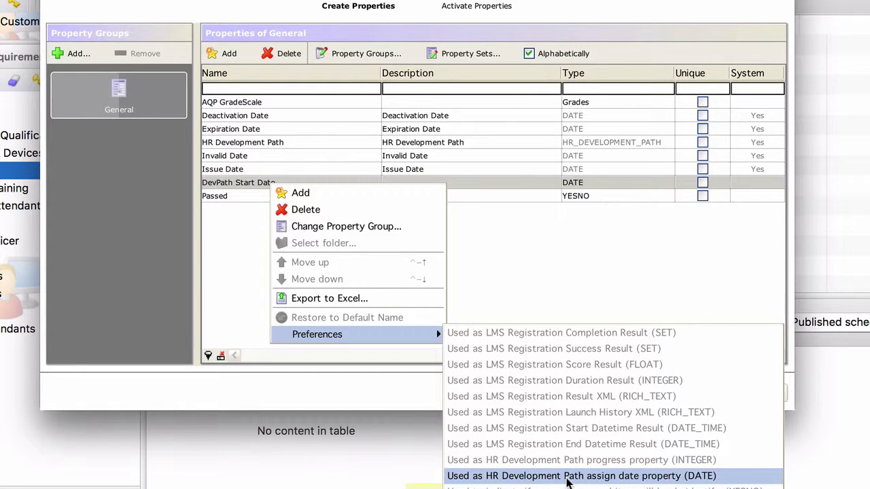
click(568, 477)
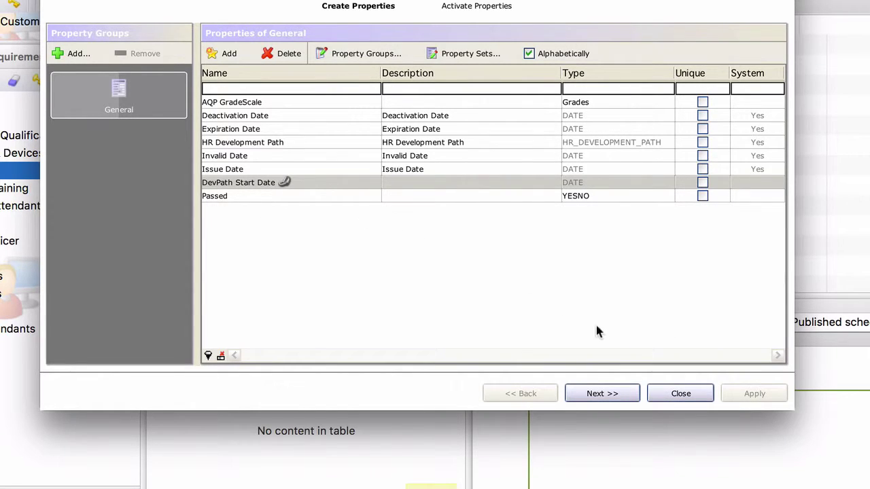
Activate the DevPath Start Date property for the Positions folder, apply the change and close the property setup
click(602, 394)
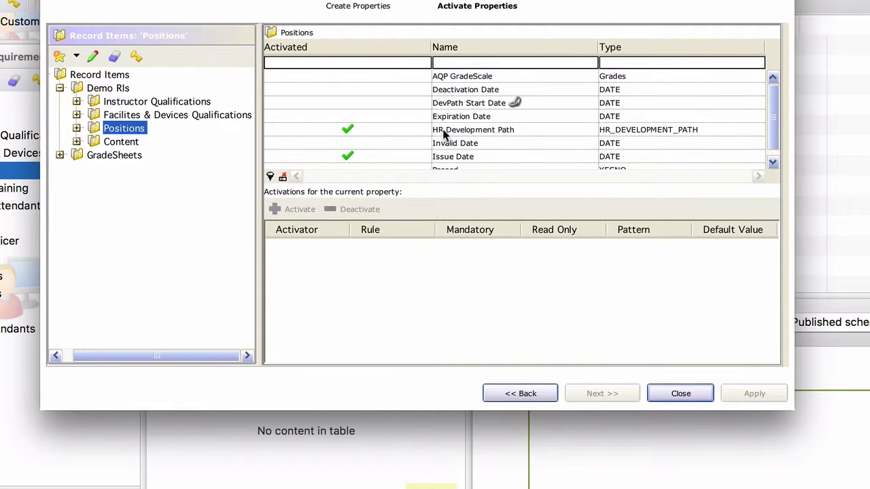
scroll(771, 138, down, 1)
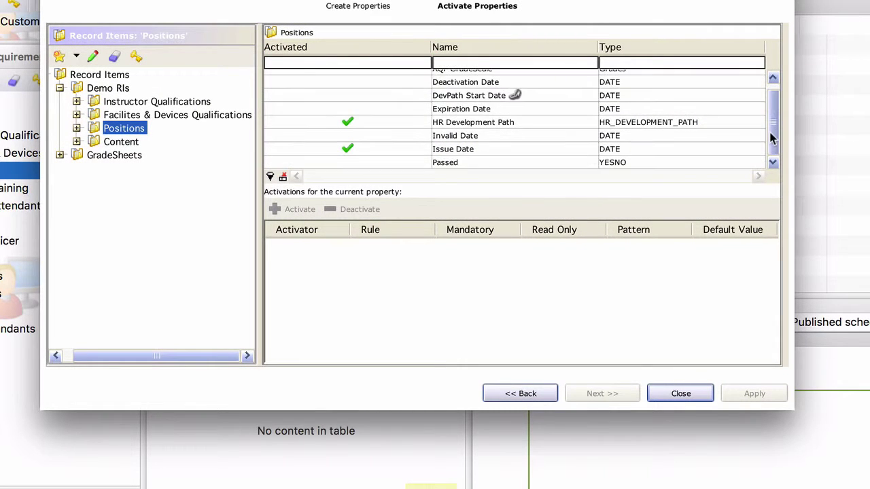
click(460, 98)
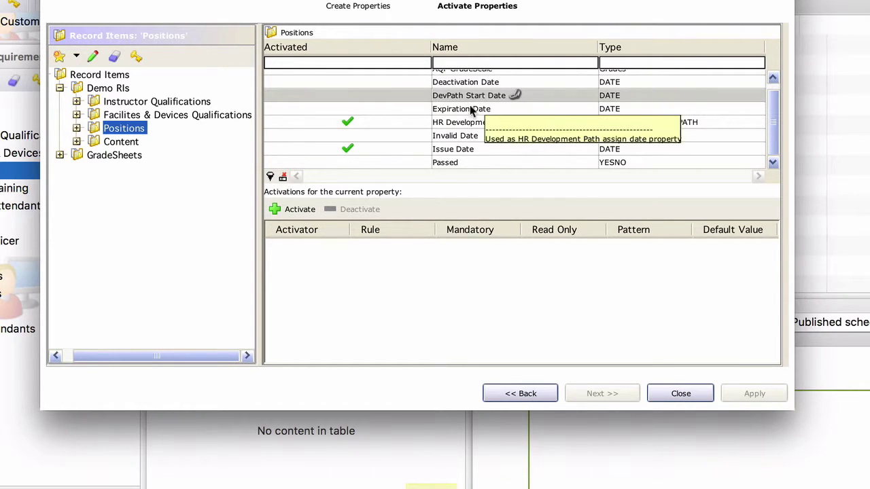
click(301, 212)
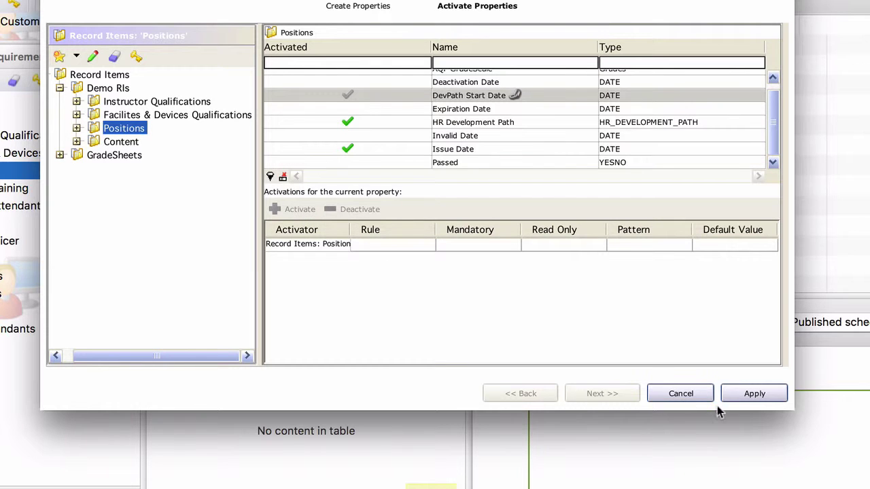
click(753, 395)
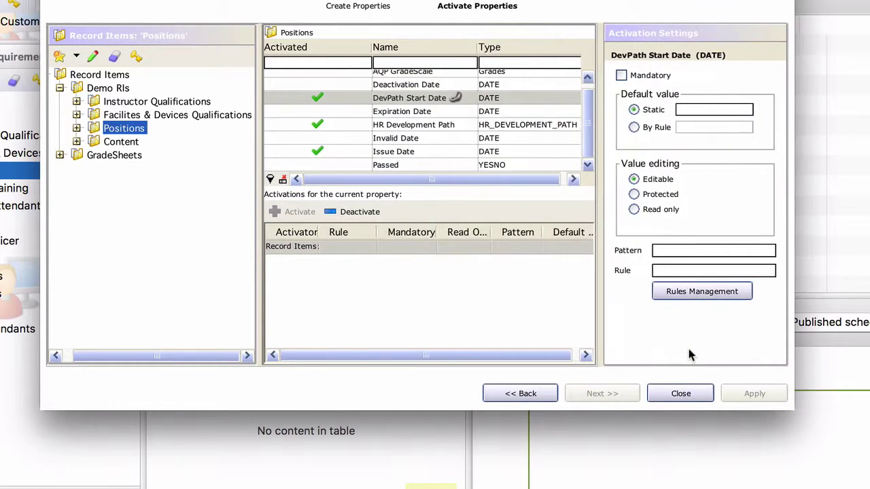
click(681, 394)
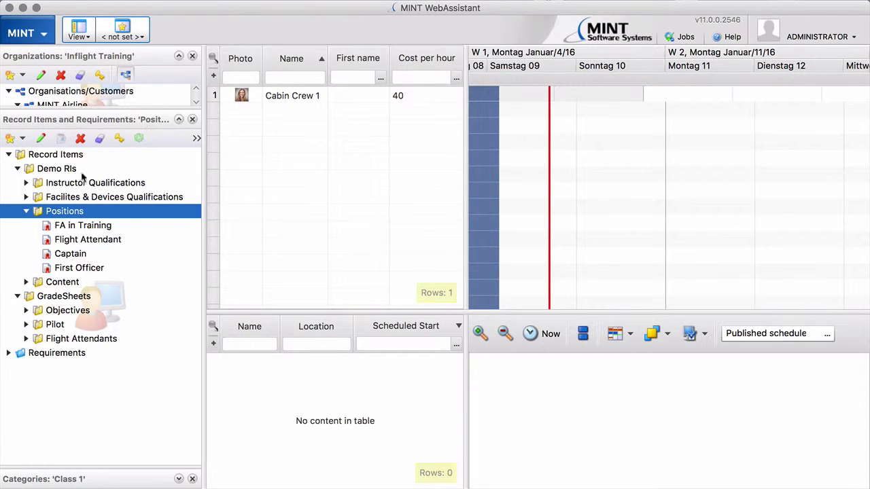
Assign the FA in Training record item to Cabin Crew 2 with a DevPath Start Date of 02/01/2016
click(99, 138)
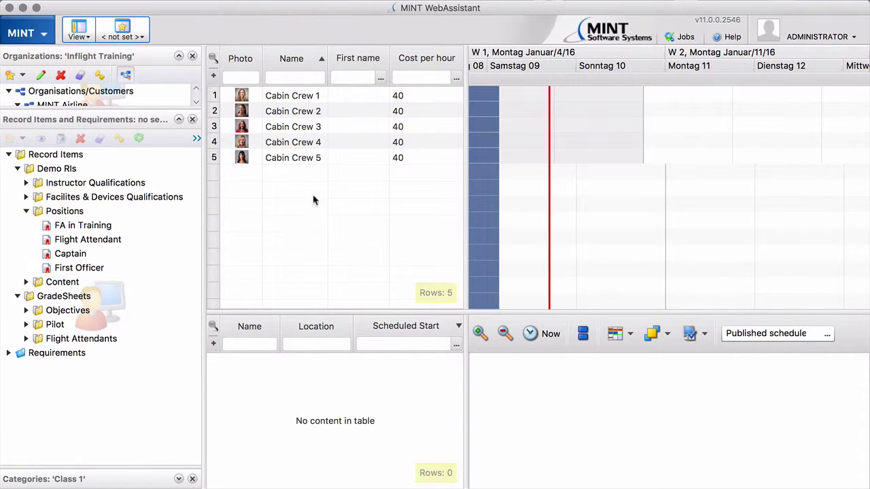
drag(297, 113, 82, 225)
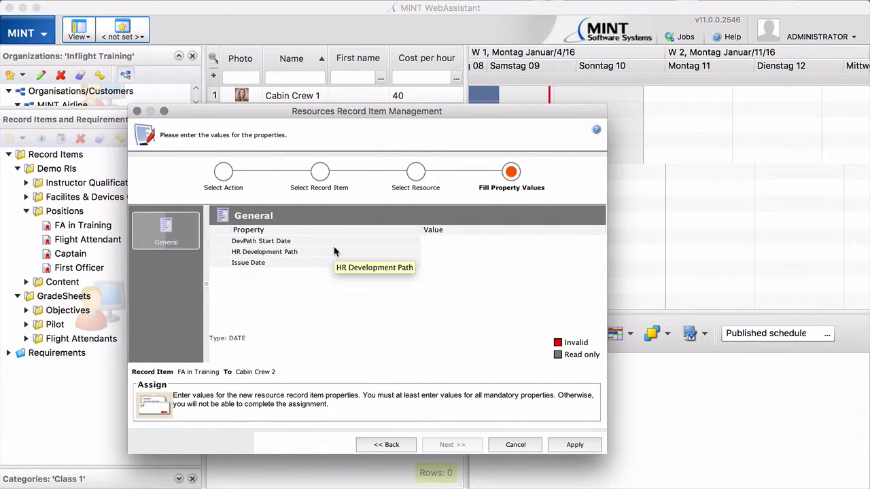
click(435, 240)
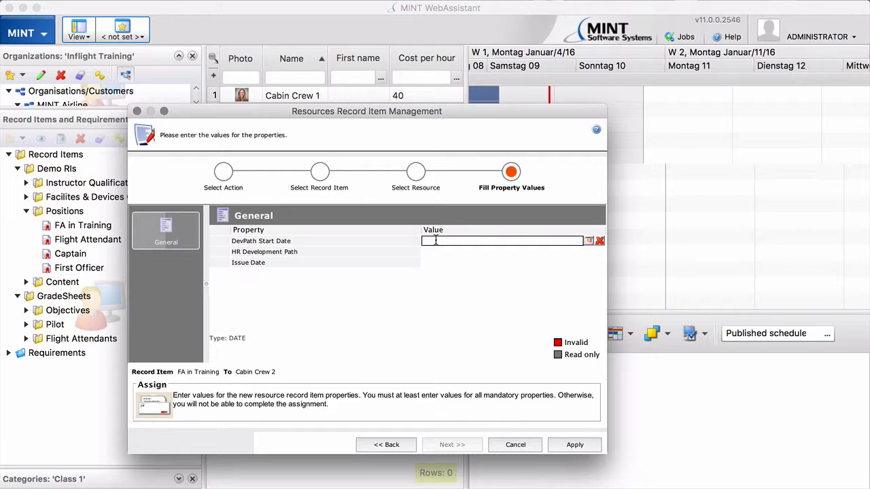
click(589, 241)
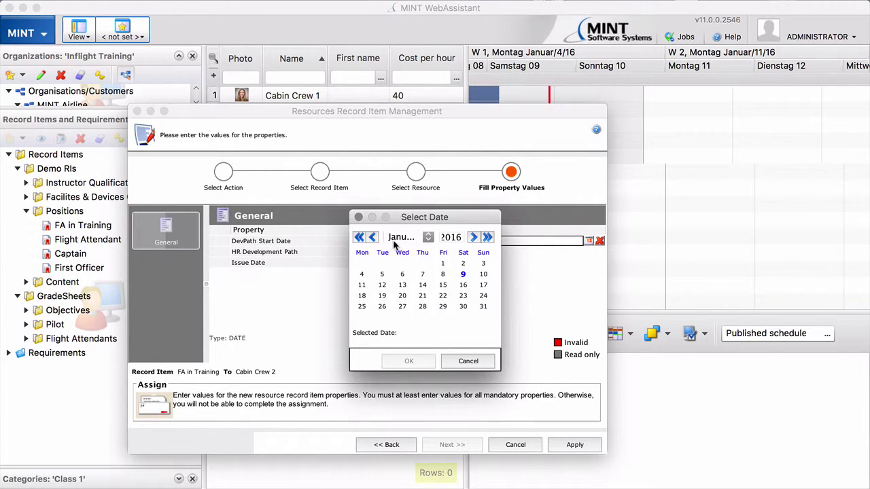
click(475, 237)
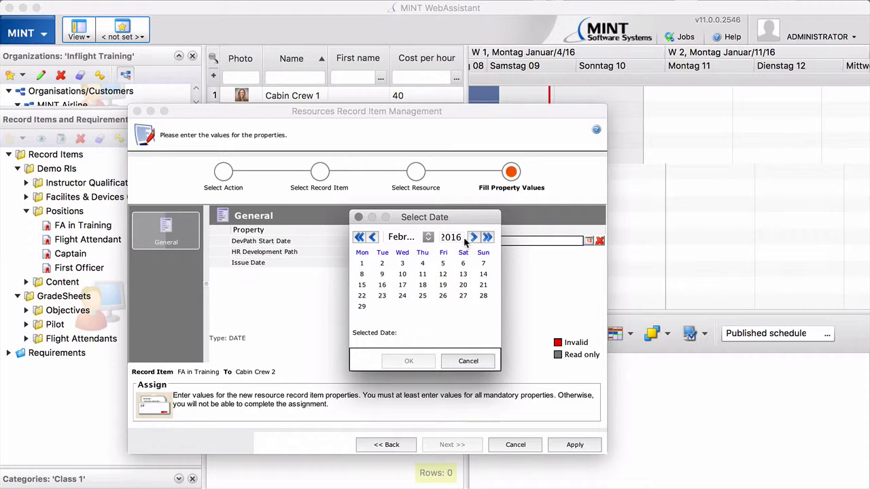
click(362, 263)
click(409, 360)
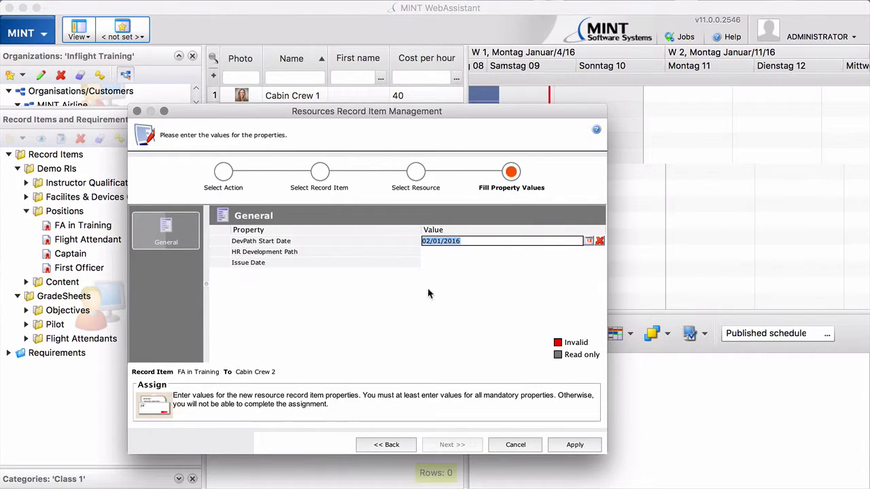
Set Cabin Crew 2's HR Development Path to New Hire Flight Attendants and apply the assignment without executing another operation
click(431, 252)
click(588, 252)
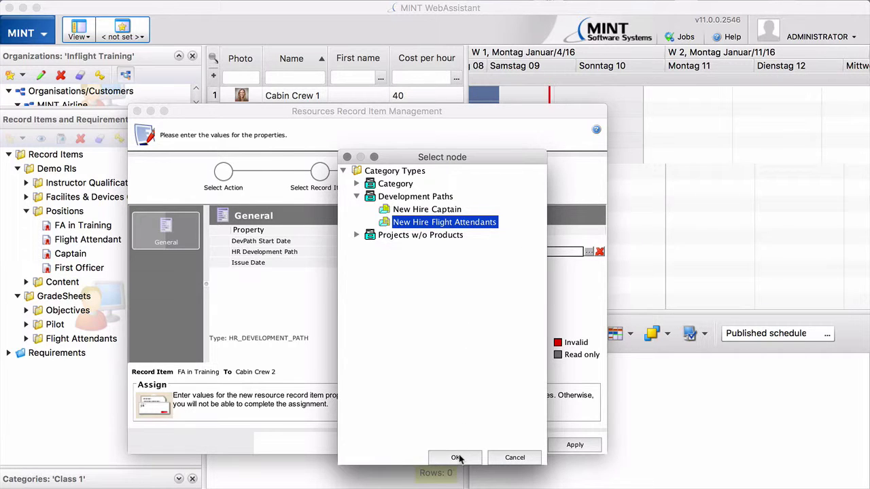
click(456, 457)
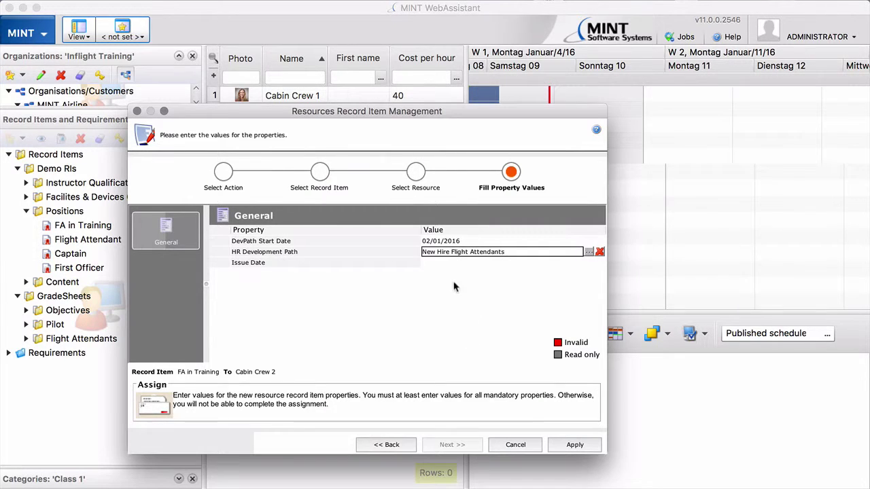
click(572, 446)
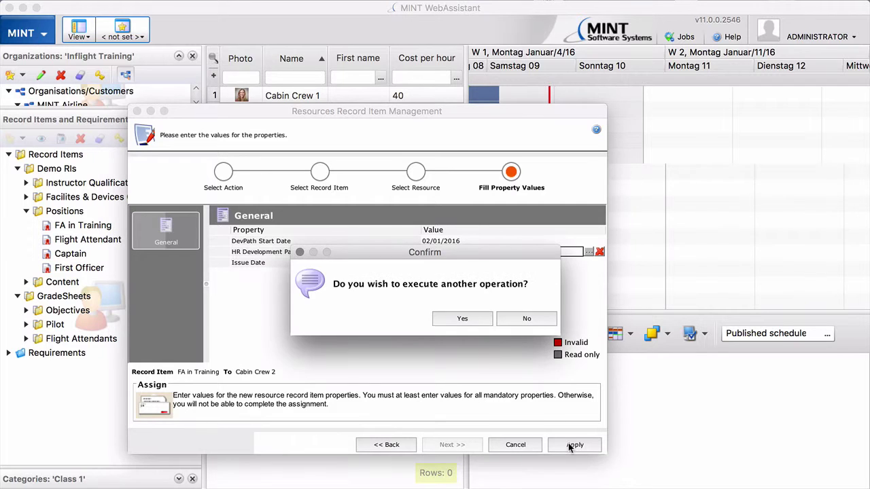
click(519, 320)
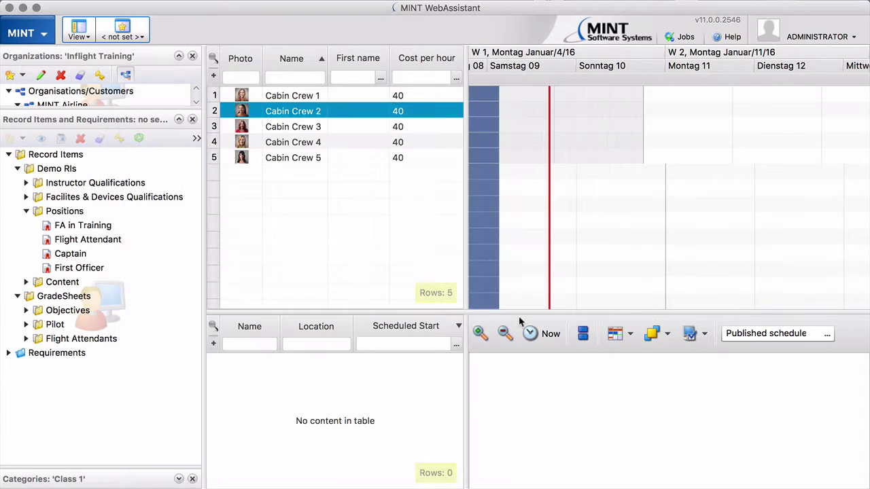
Show the 02/01/2016 Dev Path for Flight Attendants in Cabin Crew 2's resource schedule, examine its items and close the resource
double_click(286, 110)
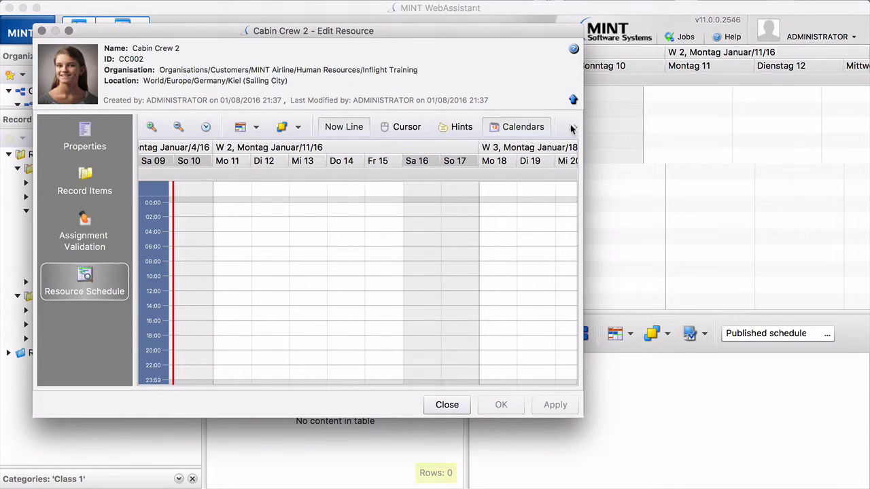
click(572, 127)
click(654, 146)
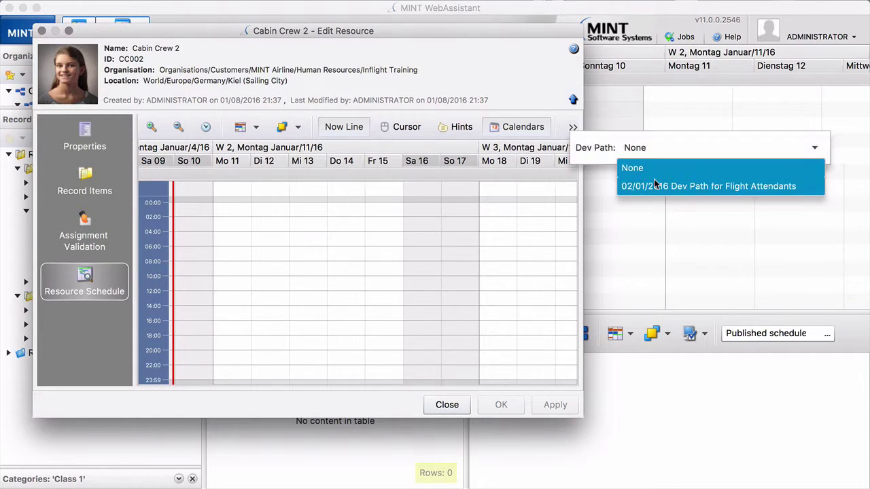
click(653, 189)
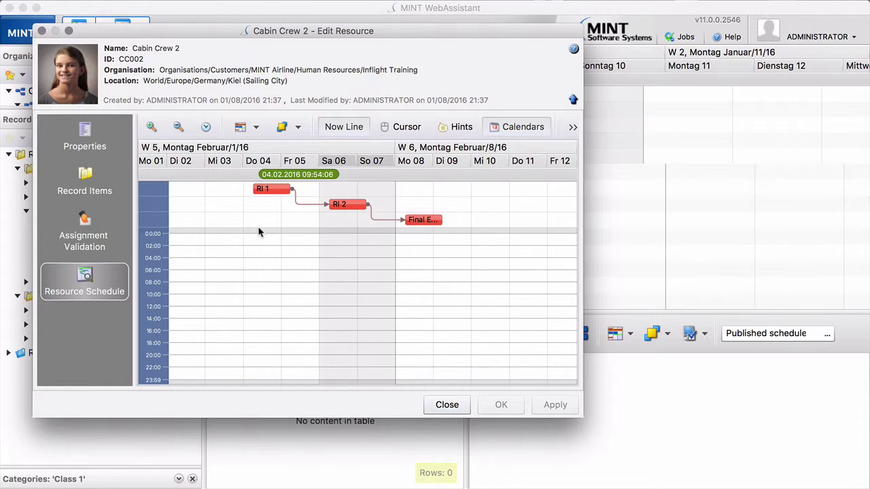
click(447, 404)
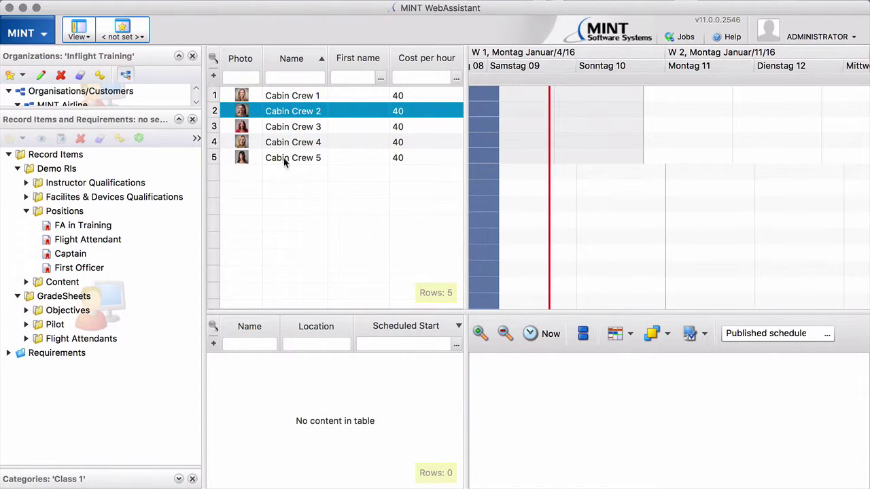
Assign FA in Training to Cabin Crew 3, 4 and 5 together with a DevPath Start Date of 01/18/2016
click(286, 127)
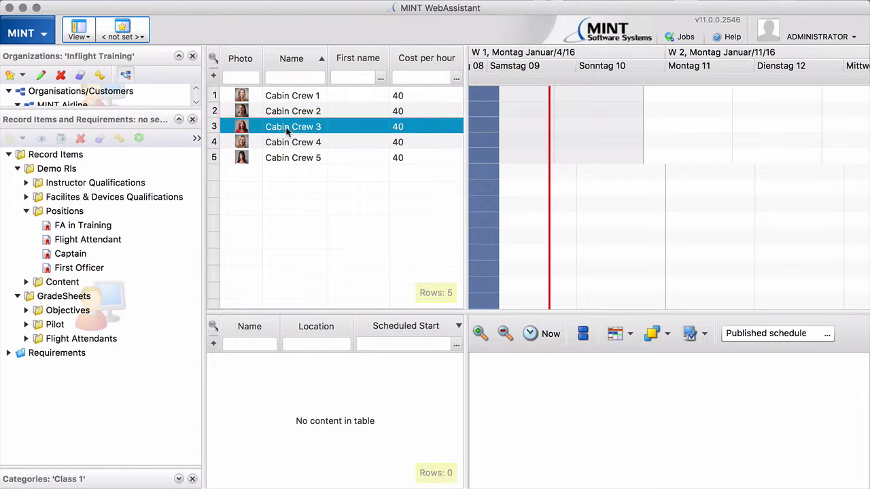
shift+click(286, 158)
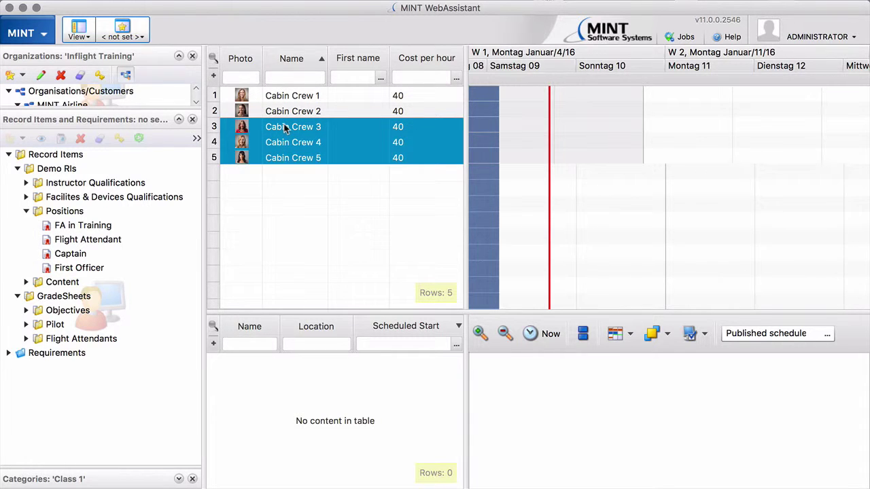
drag(285, 128, 74, 230)
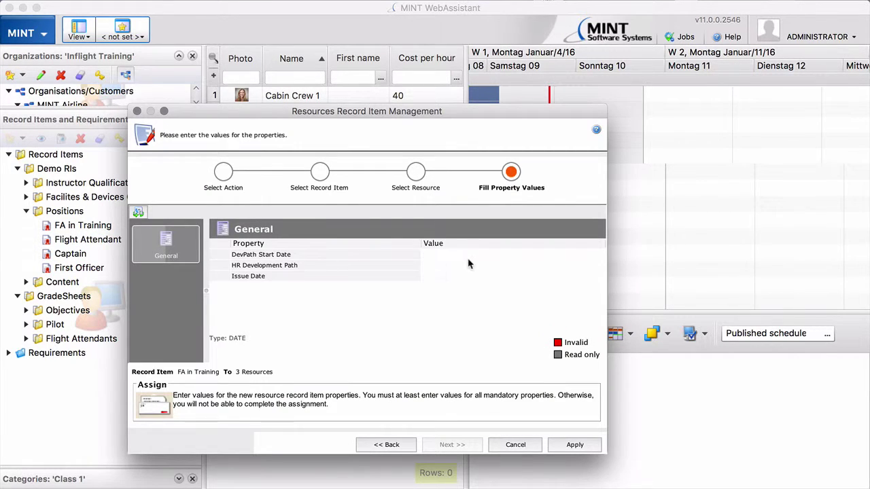
click(439, 256)
click(588, 254)
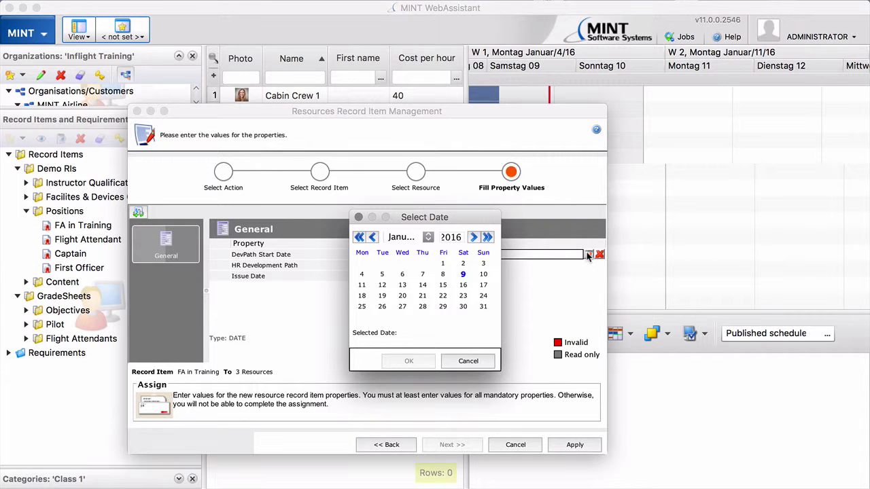
click(362, 297)
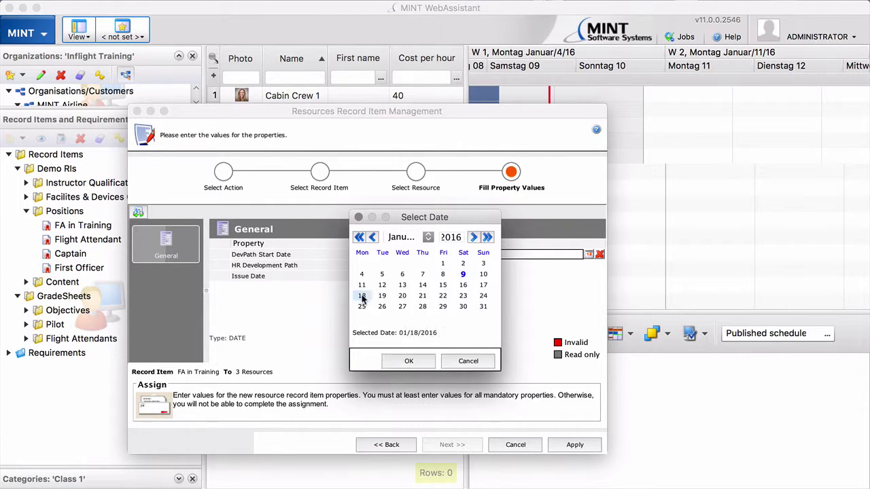
click(401, 361)
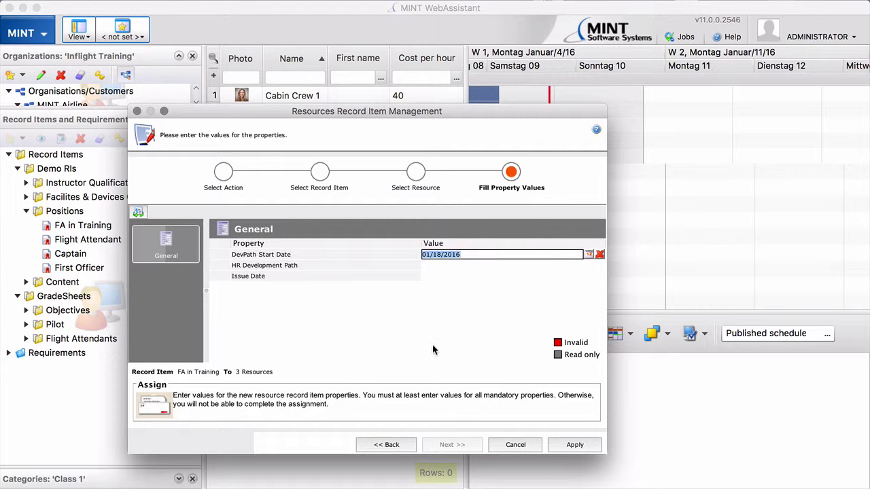
Set the HR Development Path of the three crew members to New Hire Flight Attendants and apply the assignment without another operation
click(433, 265)
click(589, 265)
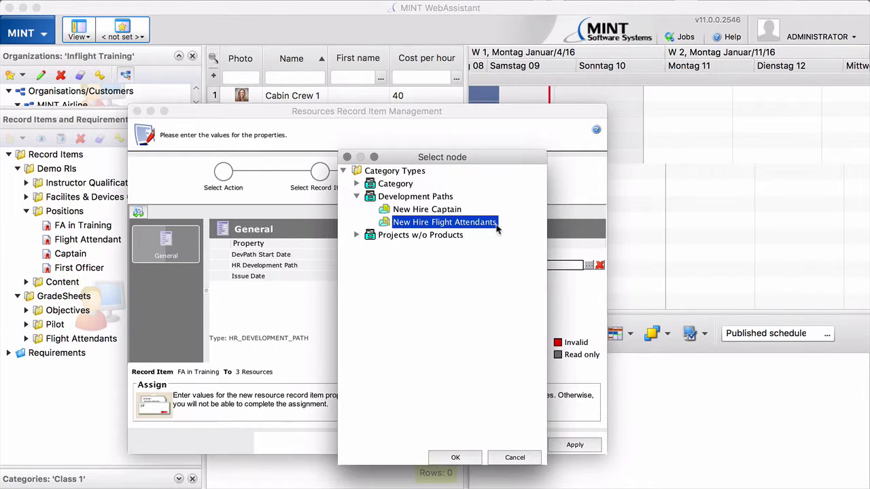
click(456, 457)
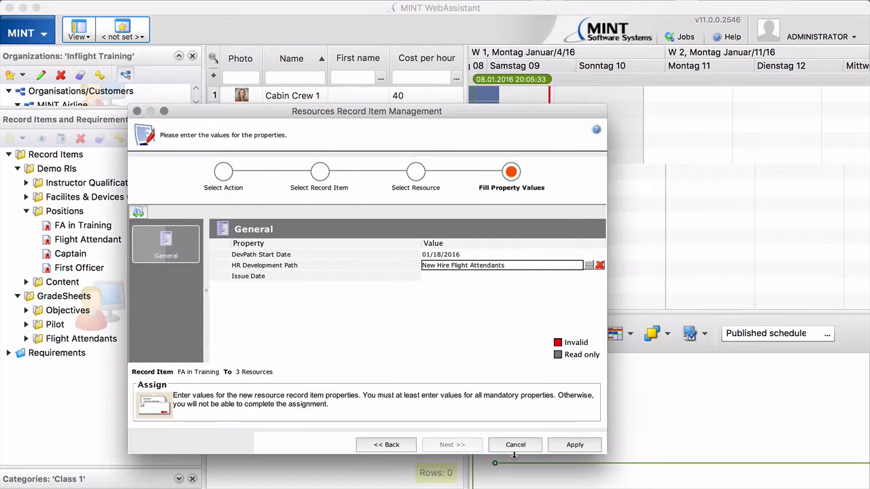
click(573, 447)
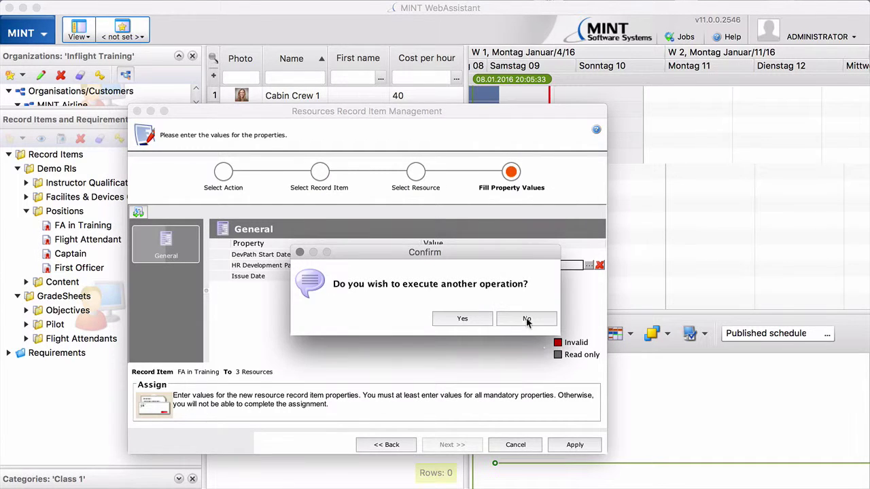
click(527, 320)
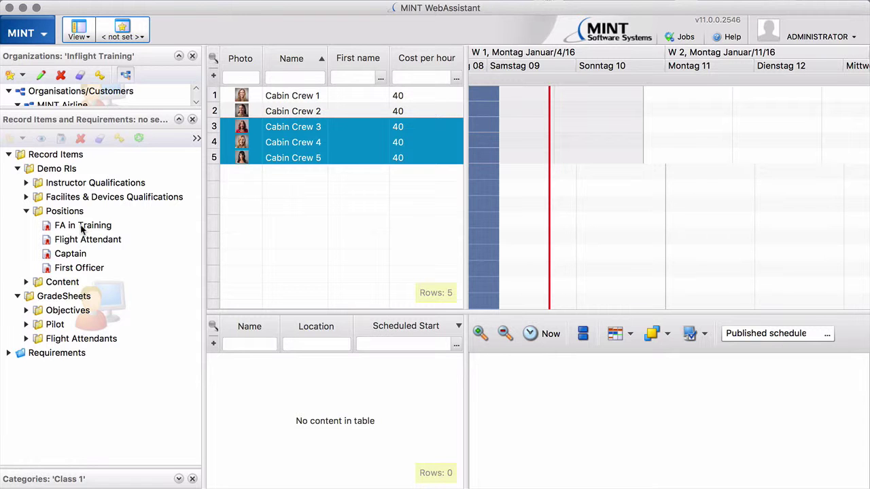
Switch to the Products module and open the Class 1 product for editing
click(43, 34)
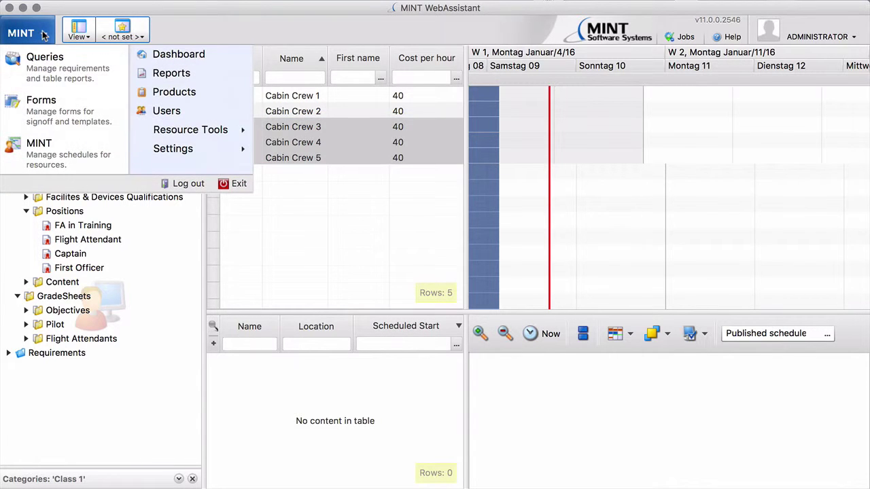
click(175, 93)
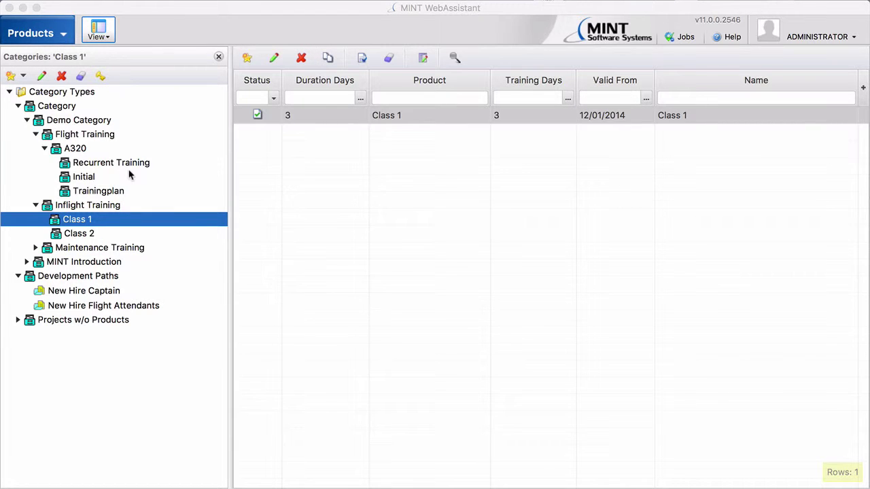
double_click(371, 119)
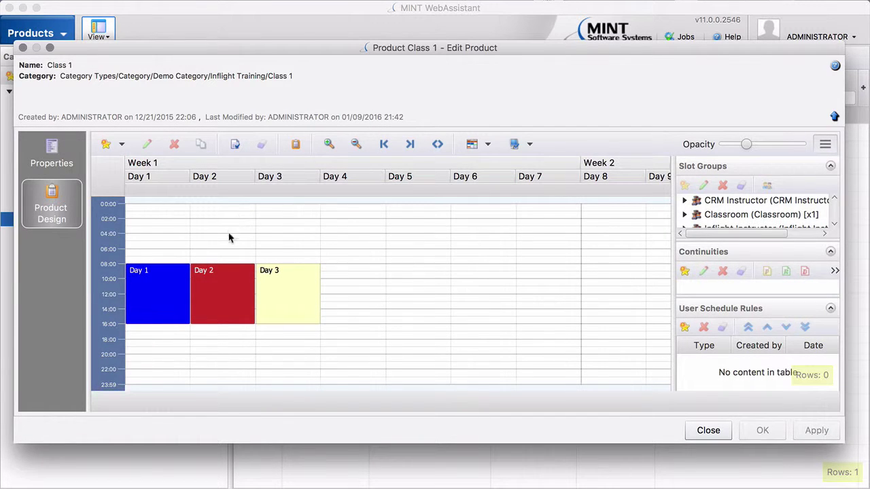
Open the Day 2 event of Class 1 and add the record item RI 1 from the Content folder to it
mouse_move(233, 274)
double_click(219, 290)
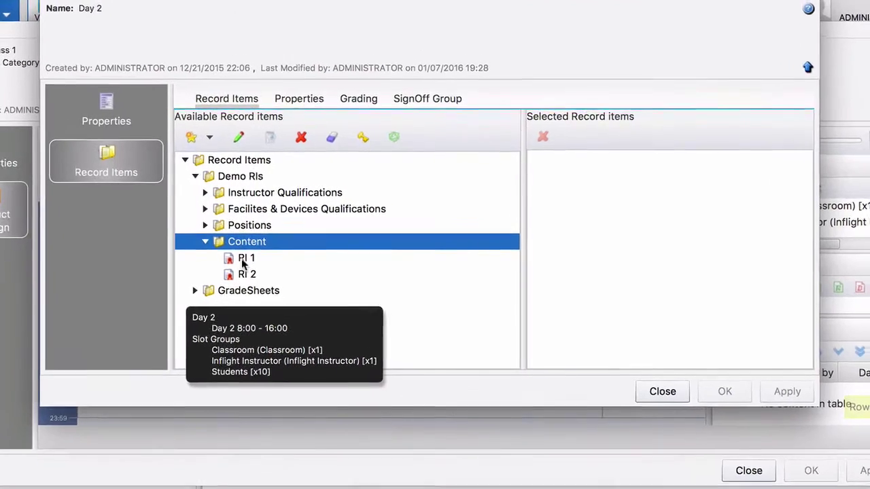
drag(267, 246, 302, 248)
drag(237, 288, 638, 277)
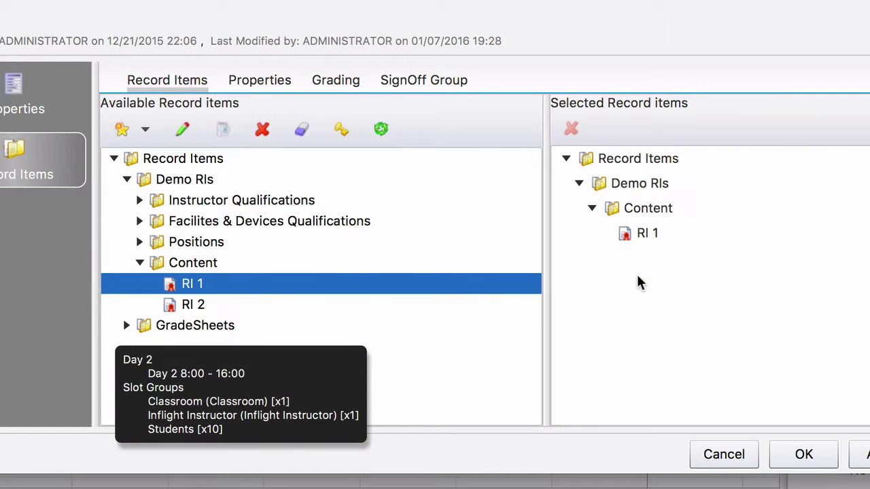
Set up RI 1's grading so the Inflight Instructor grades the Students, and save the Day 2 event
click(318, 80)
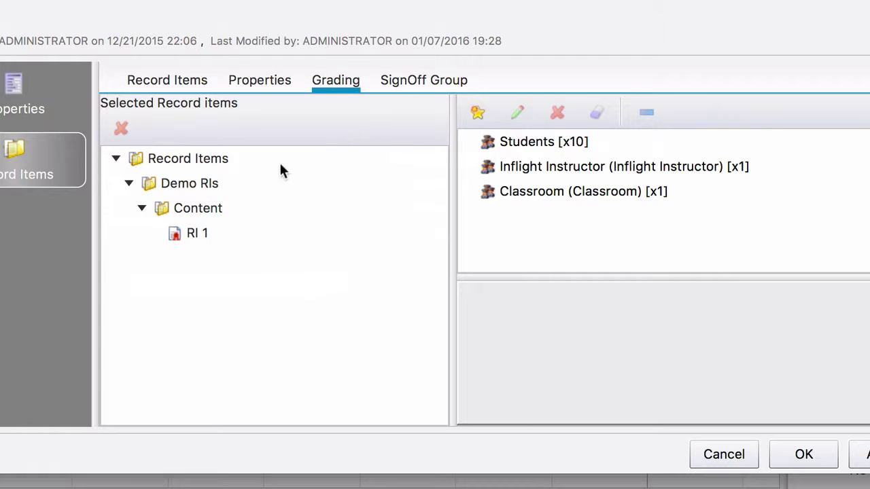
click(197, 232)
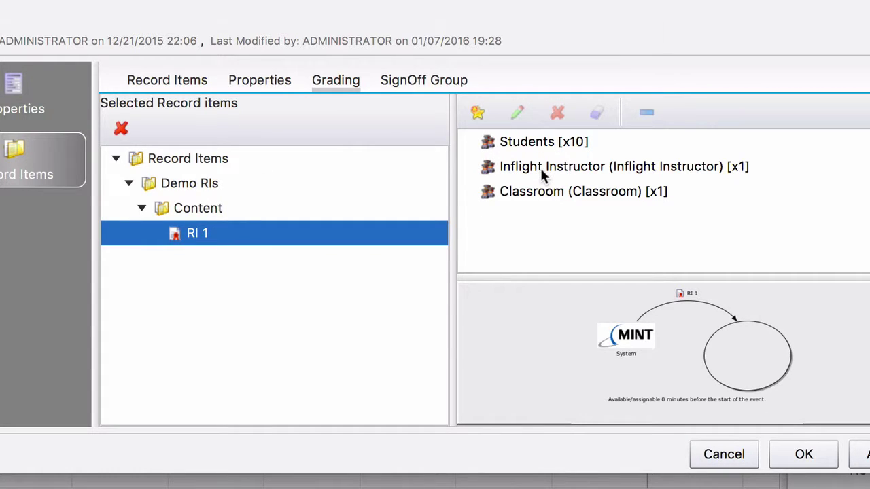
drag(541, 168, 610, 333)
drag(539, 146, 725, 355)
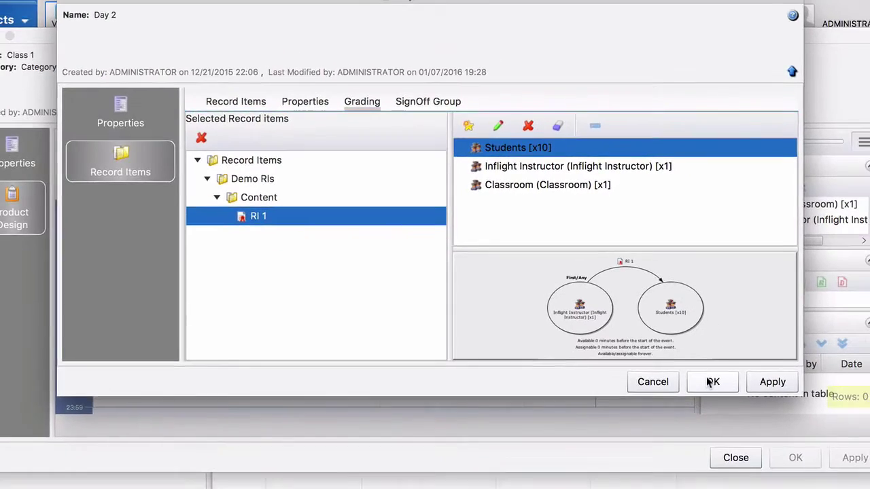
click(803, 454)
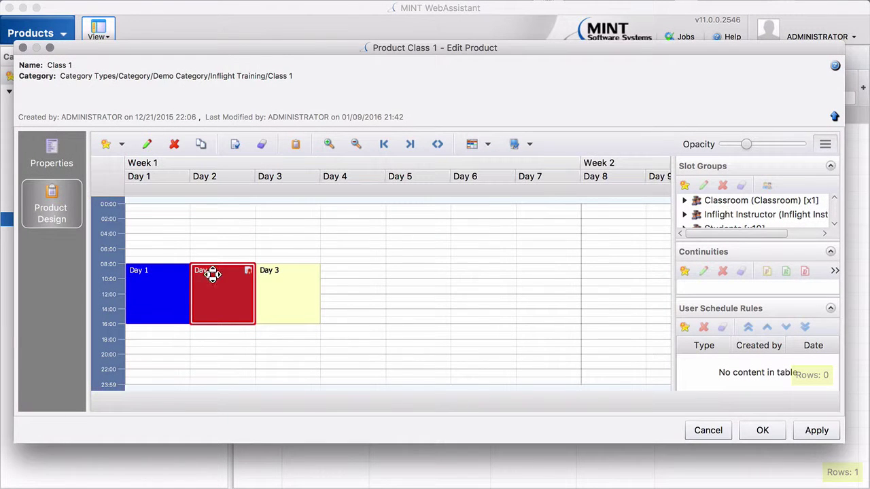
Open the Day 3 event of Class 1 and add the record item RI 2 from the Content folder to it
mouse_move(249, 277)
double_click(281, 276)
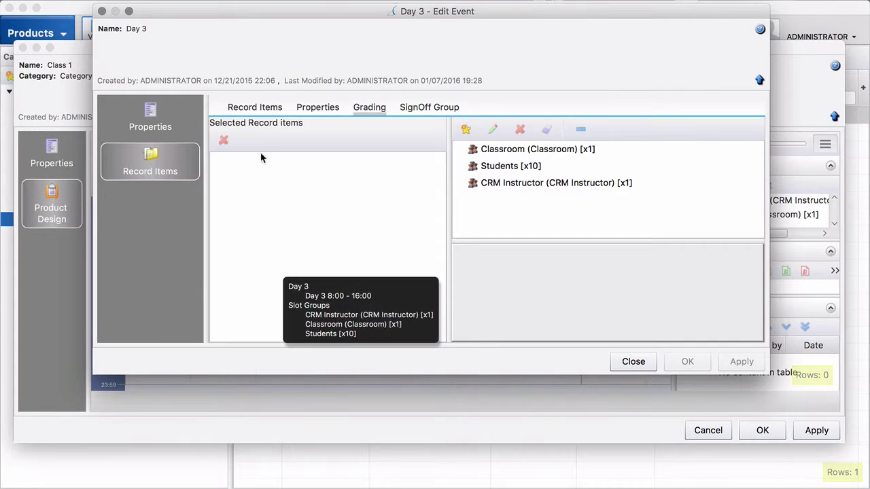
click(253, 108)
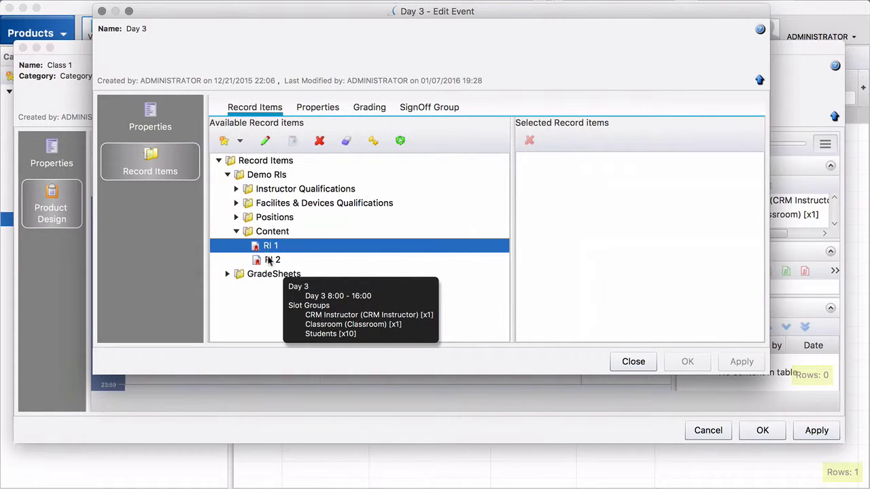
drag(267, 259, 576, 239)
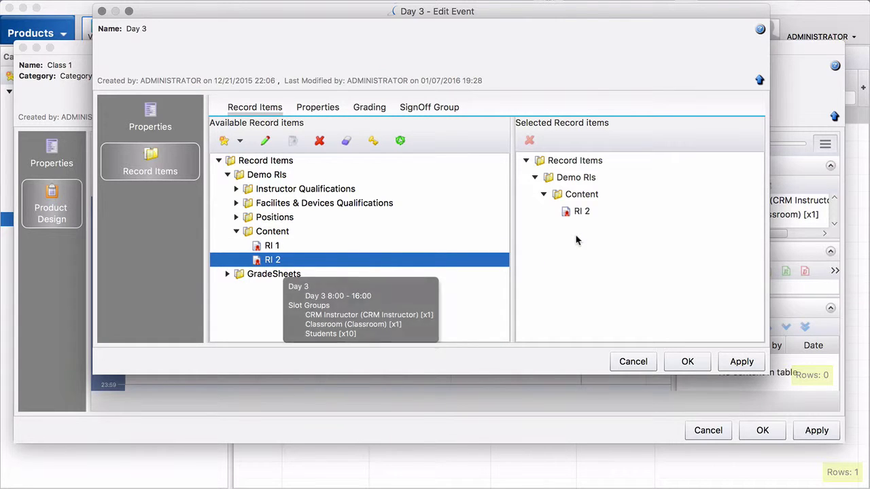
Set up RI 2's grading so the CRM Instructor grades the Students, and save the Day 3 event and the Class 1 product
click(367, 109)
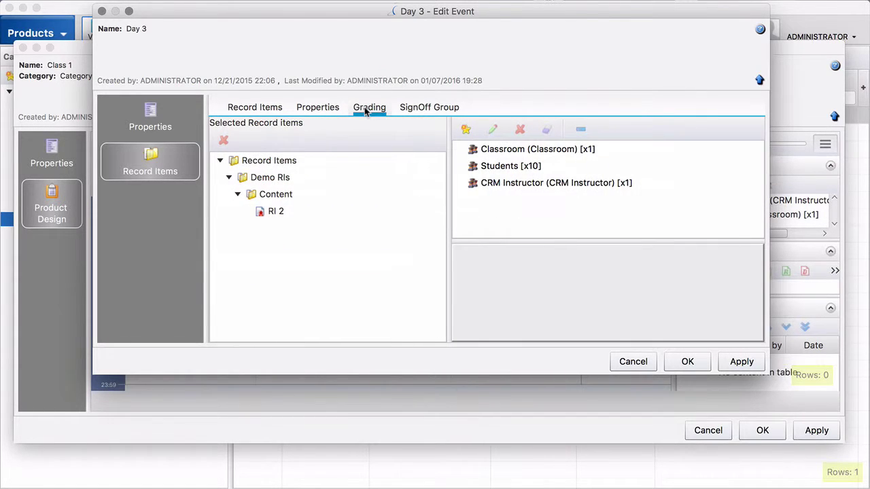
click(276, 213)
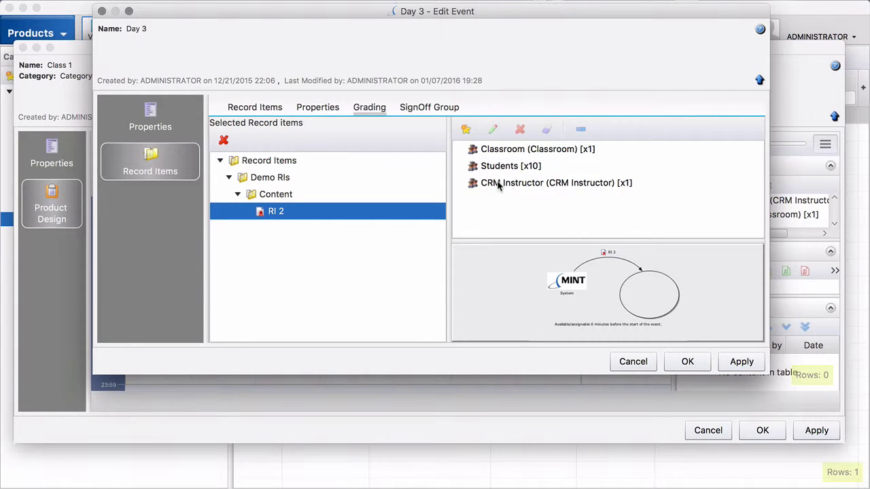
drag(498, 183, 561, 273)
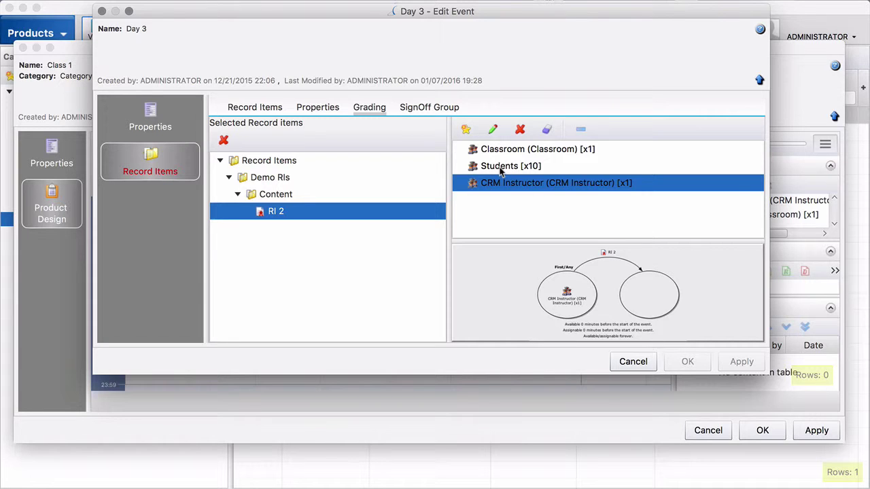
drag(502, 171, 638, 307)
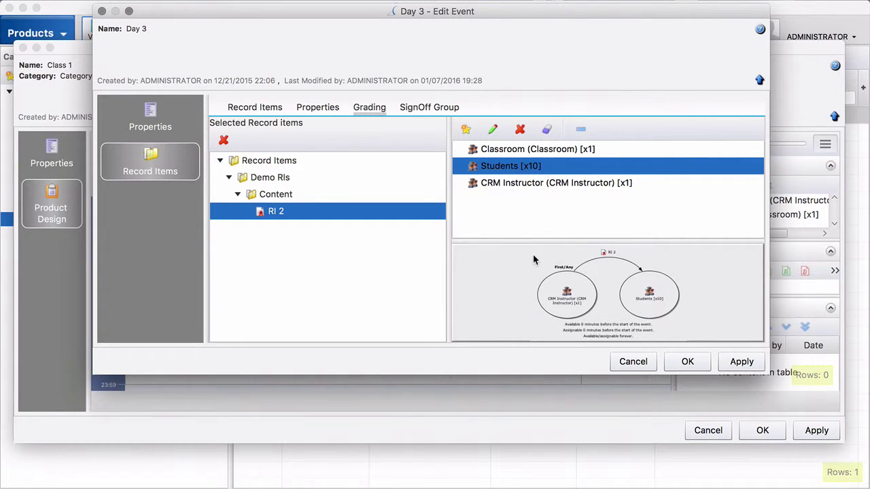
click(687, 363)
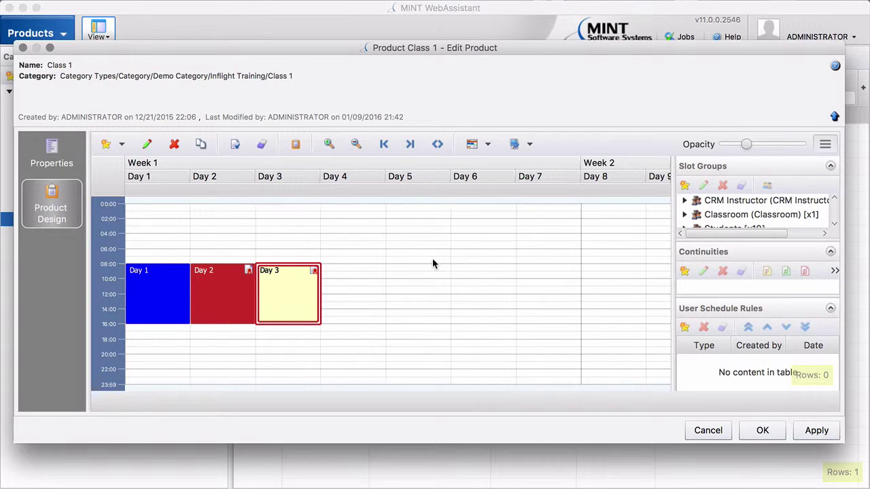
click(761, 431)
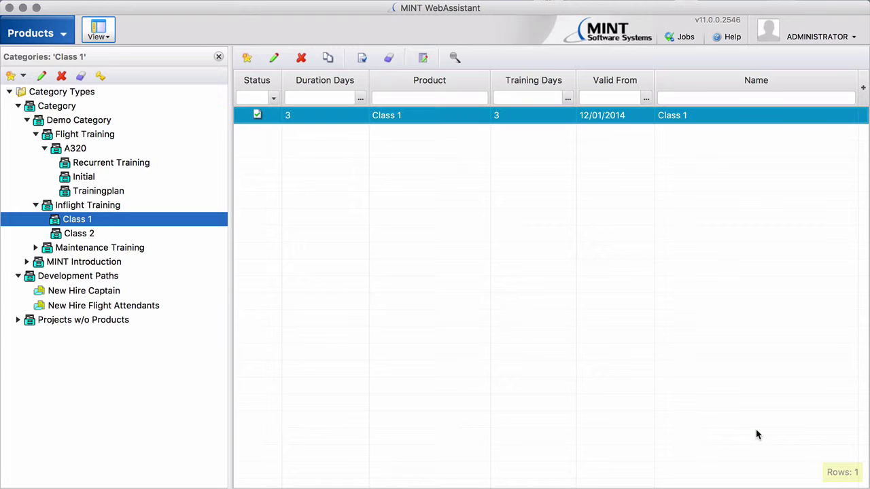
Open the Class 2 product's Day 3 event and add the Flight Attendant Grade Sheet from the GradeSheets record items to it
click(76, 234)
double_click(335, 118)
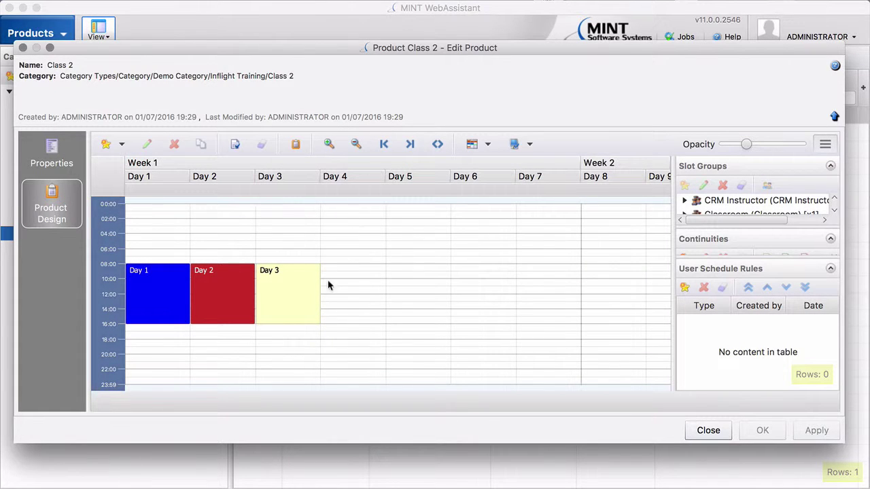
click(288, 287)
double_click(288, 287)
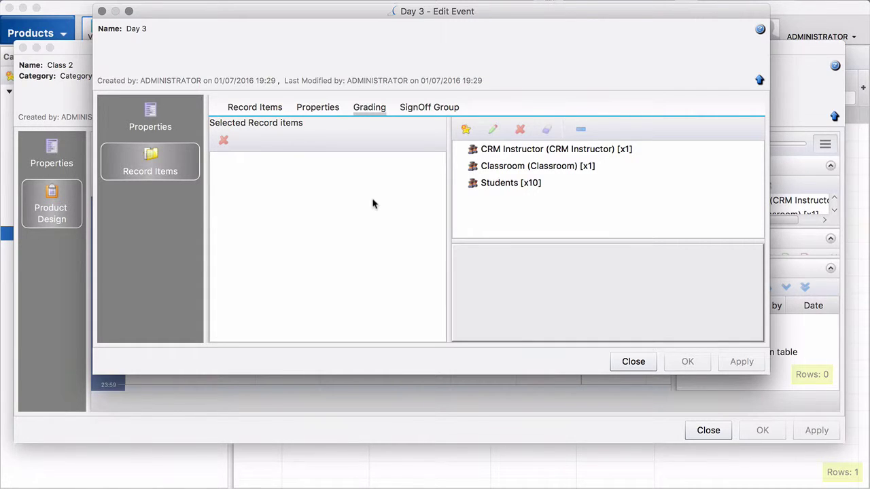
click(247, 110)
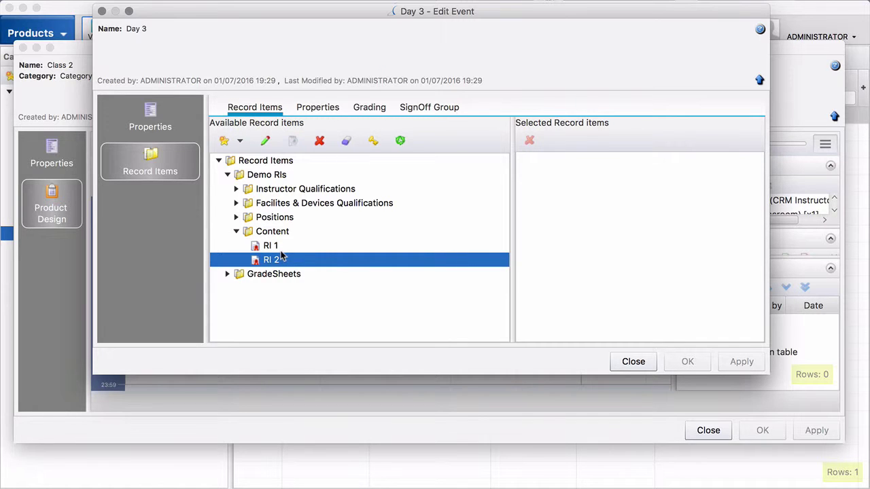
click(227, 275)
click(235, 316)
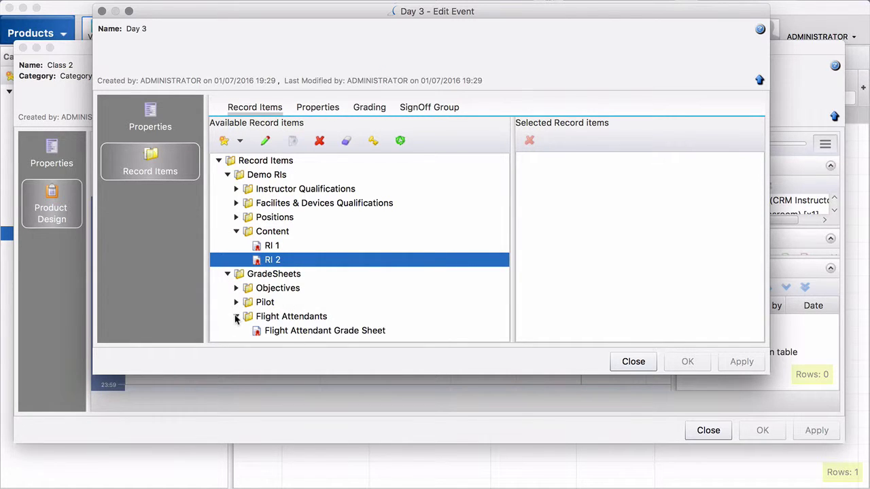
drag(303, 333, 601, 244)
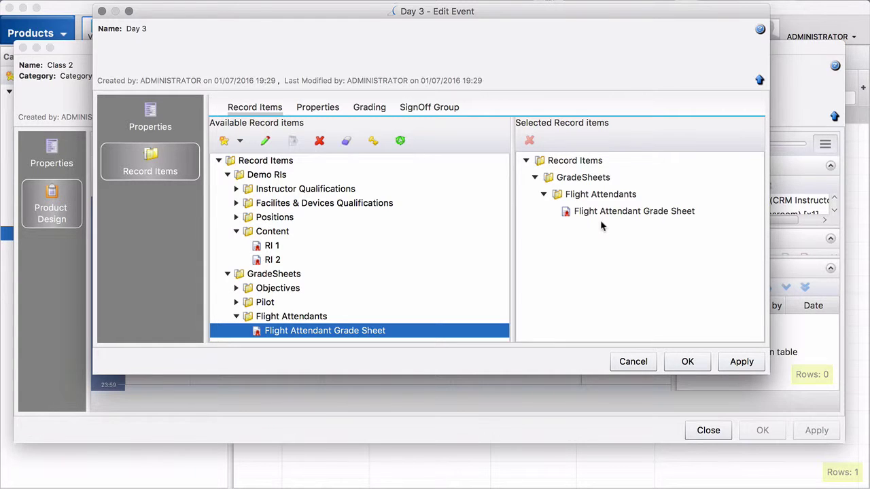
Set up the Flight Attendant Grade Sheet's grading from CRM Instructor to Students, and save the Day 3 event and the Class 2 product
click(367, 107)
click(329, 211)
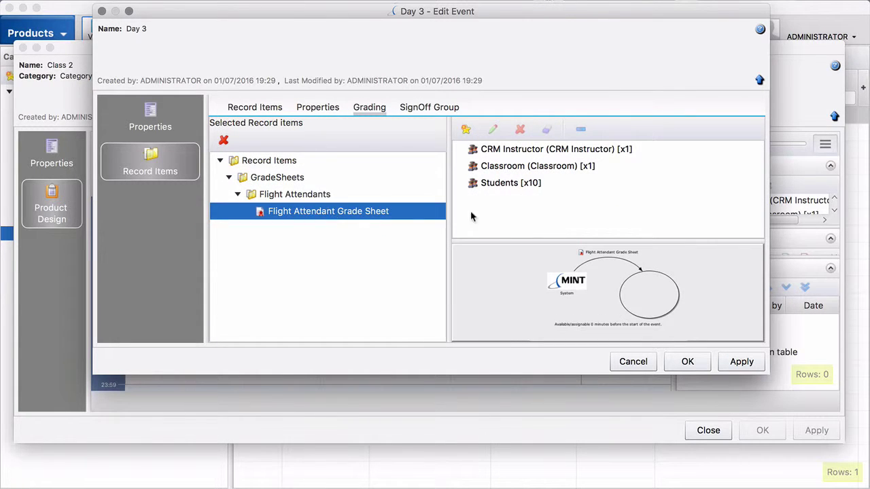
drag(506, 149, 541, 279)
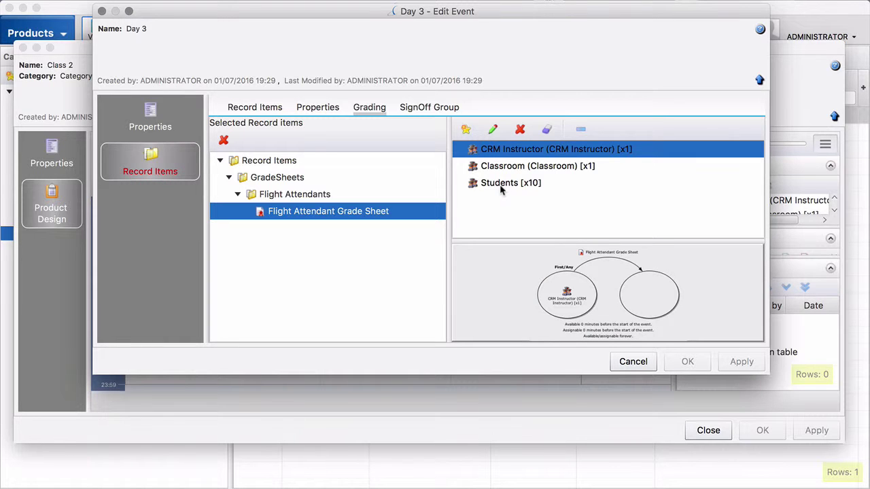
drag(503, 186, 649, 290)
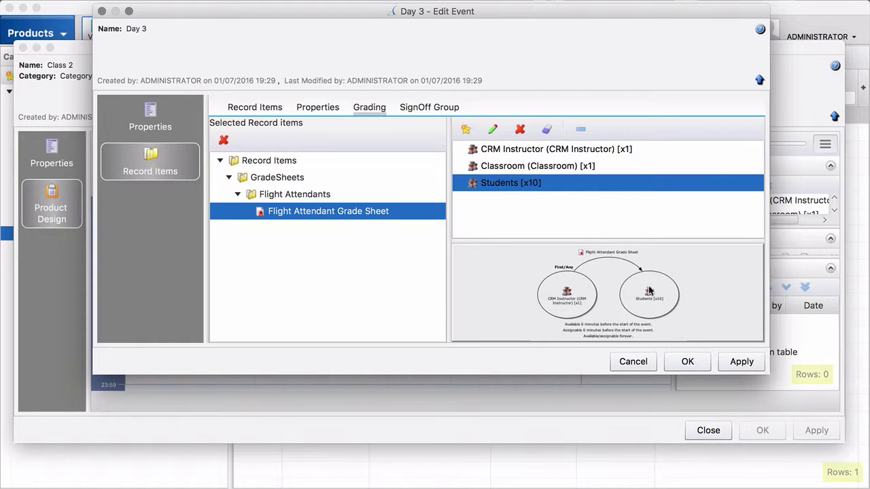
click(685, 362)
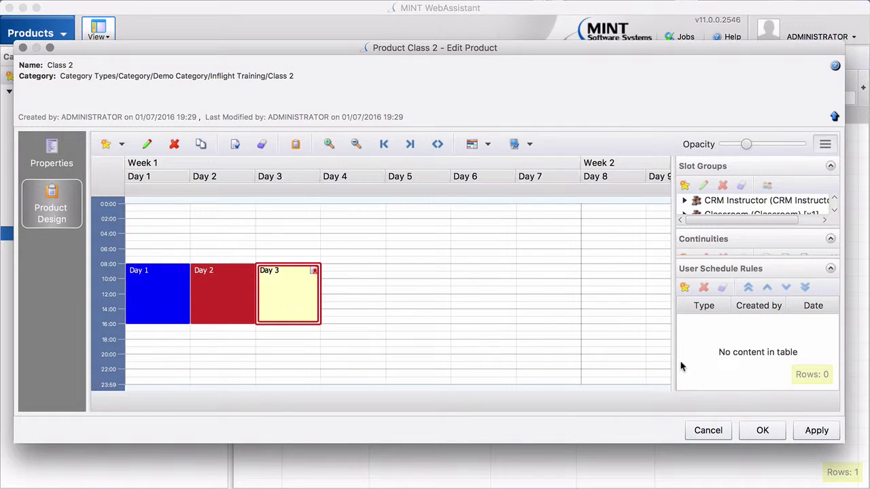
click(762, 430)
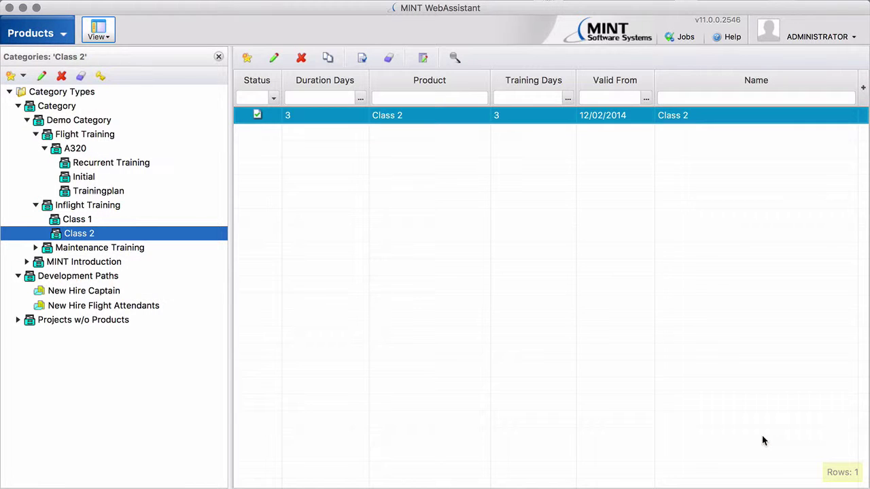